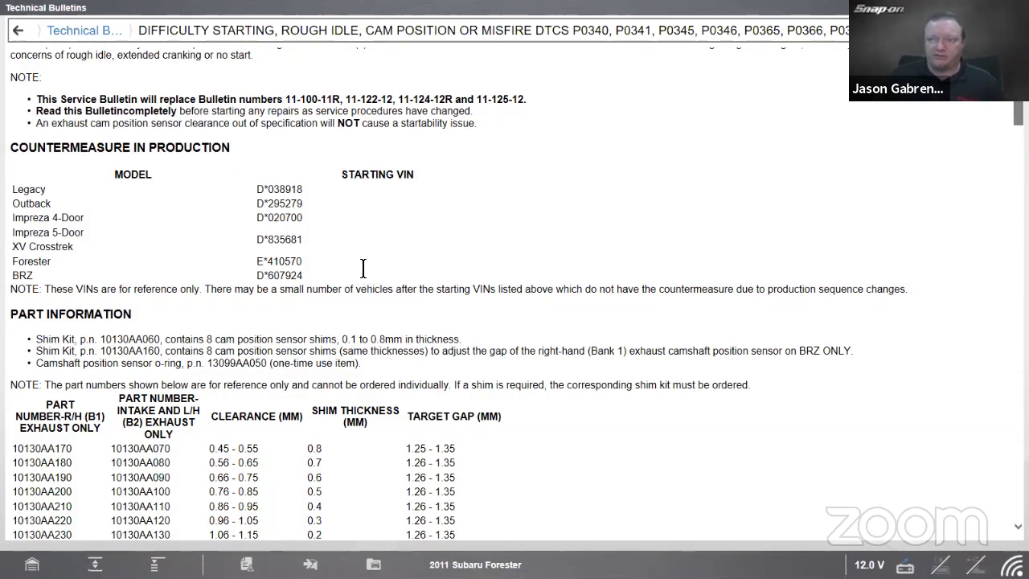
Review the bulletin's shim part information, special tools and the crank and cam sensor waveform Examples 1 to 3
scroll(364, 268, down, 3)
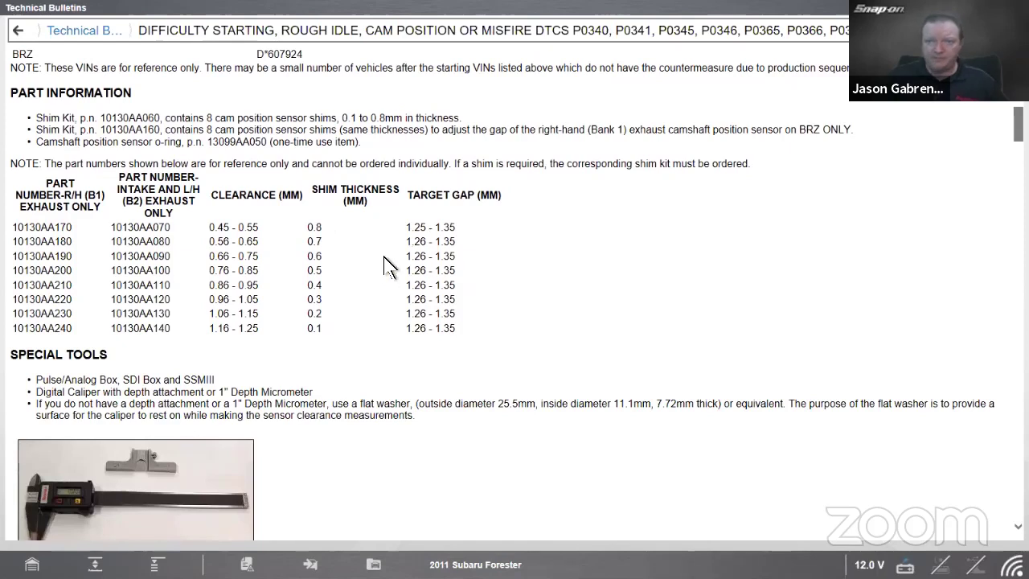
scroll(391, 256, down, 1)
scroll(391, 257, down, 2)
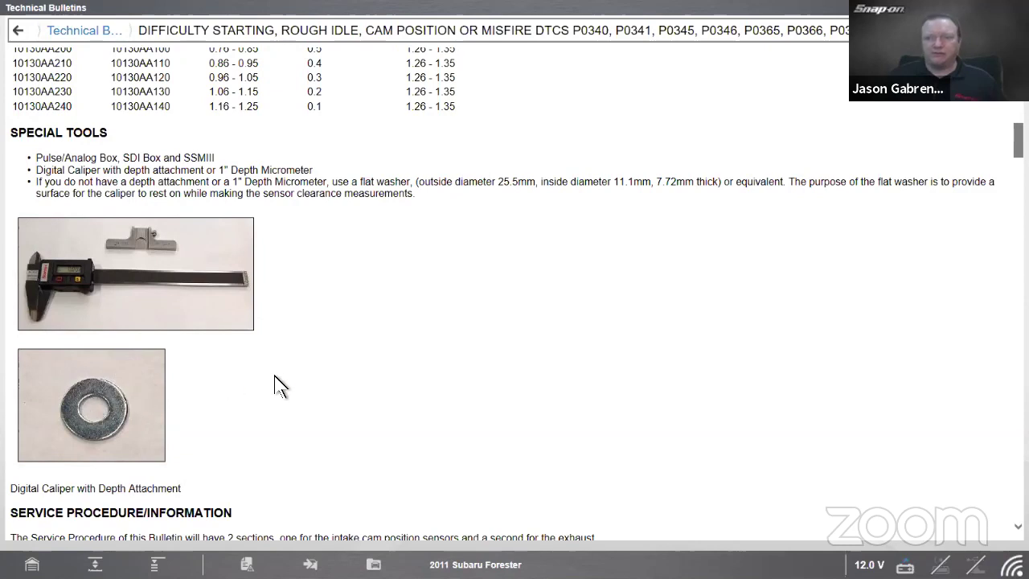
scroll(356, 350, down, 4)
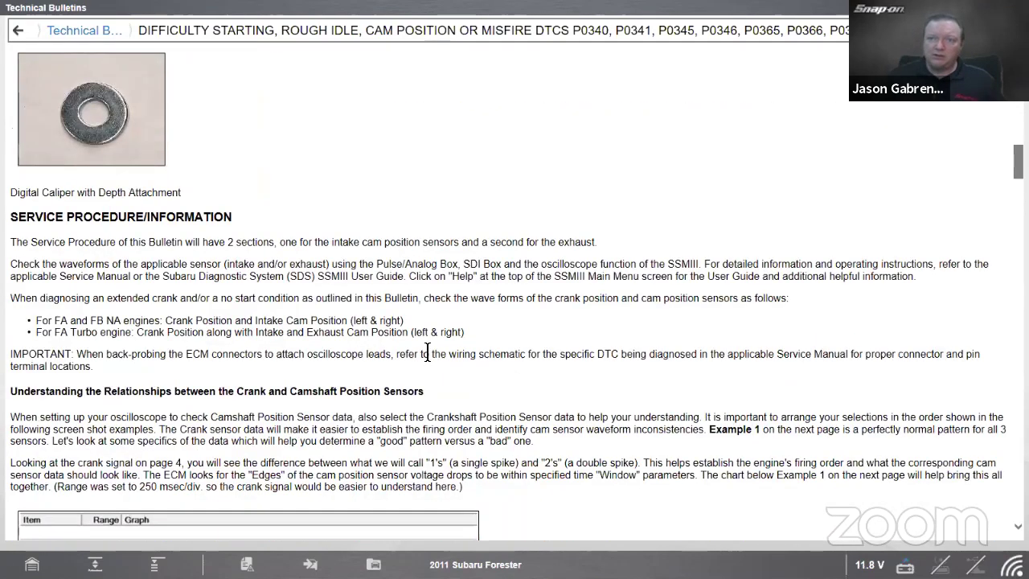
scroll(531, 357, down, 6)
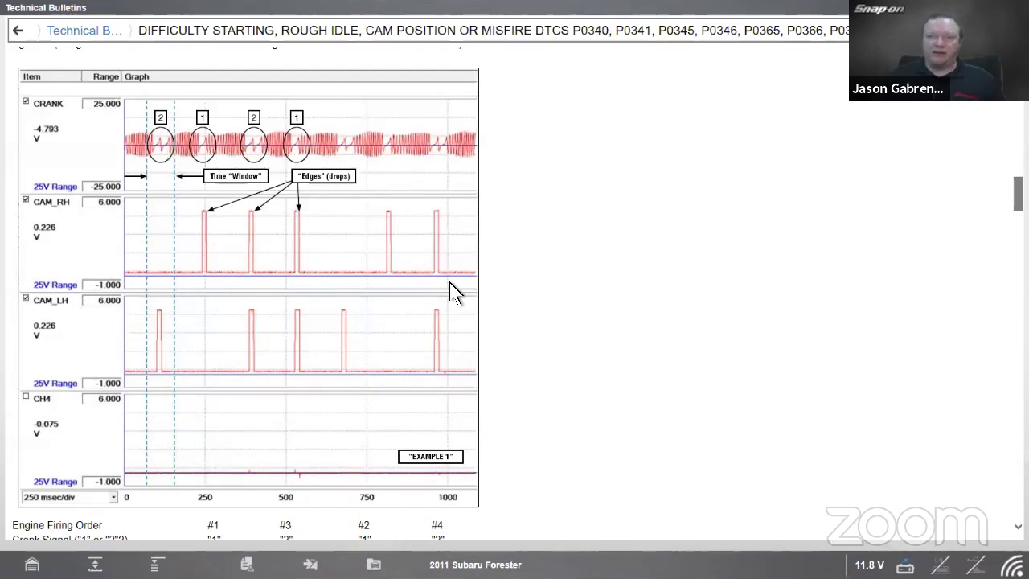
scroll(531, 322, down, 2)
scroll(456, 290, up, 2)
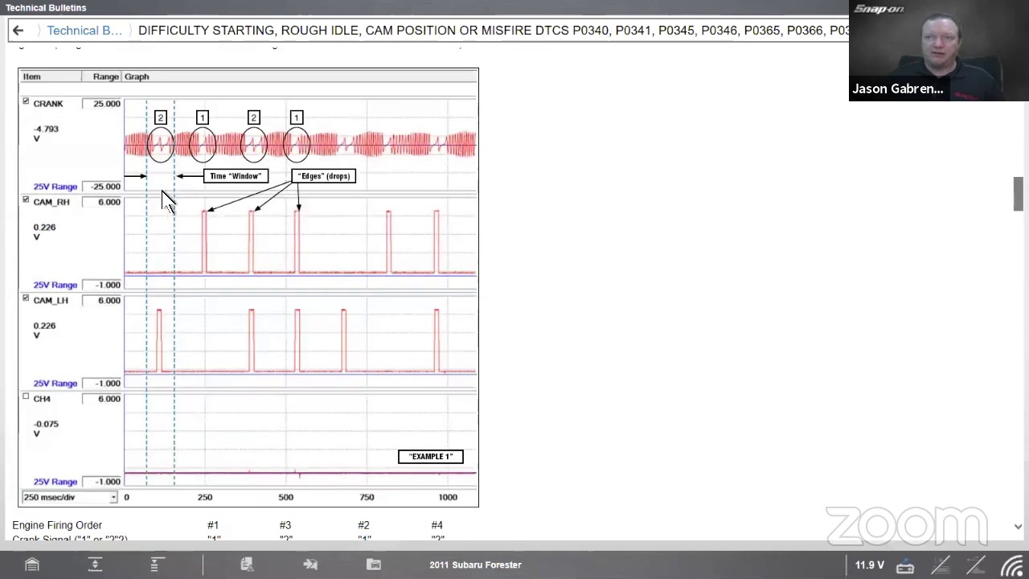
scroll(522, 374, down, 3)
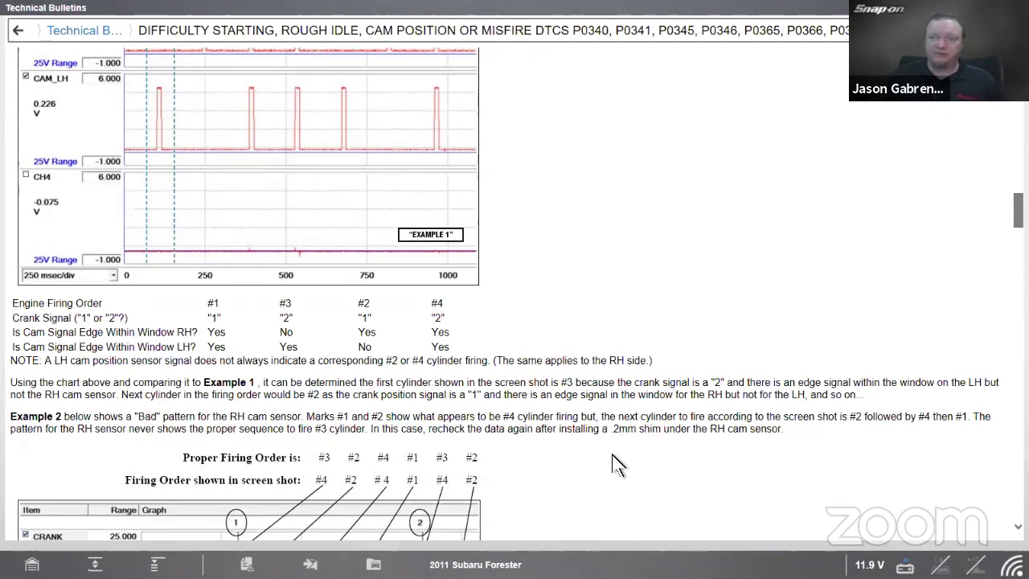
scroll(612, 454, down, 5)
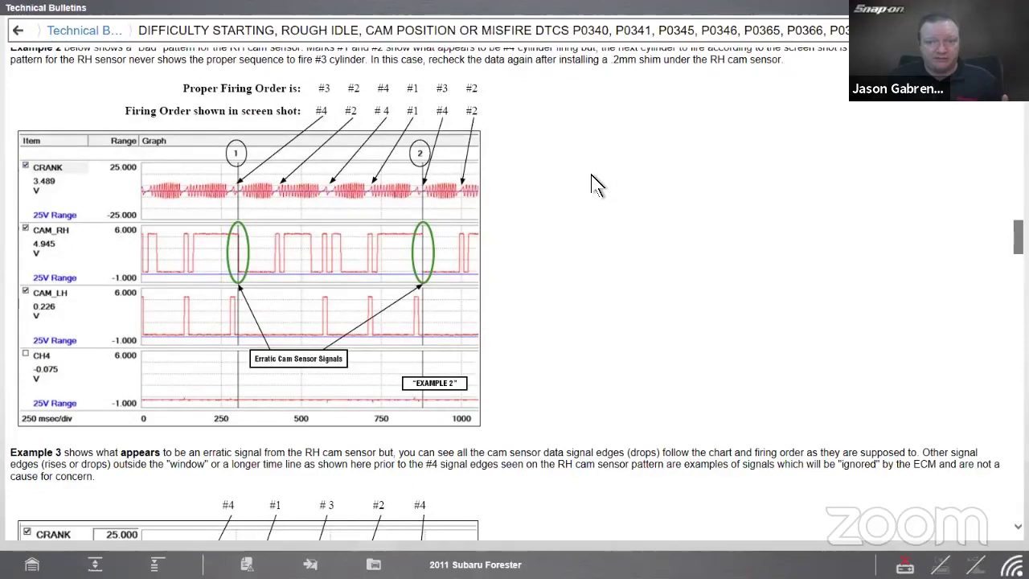
scroll(591, 175, down, 5)
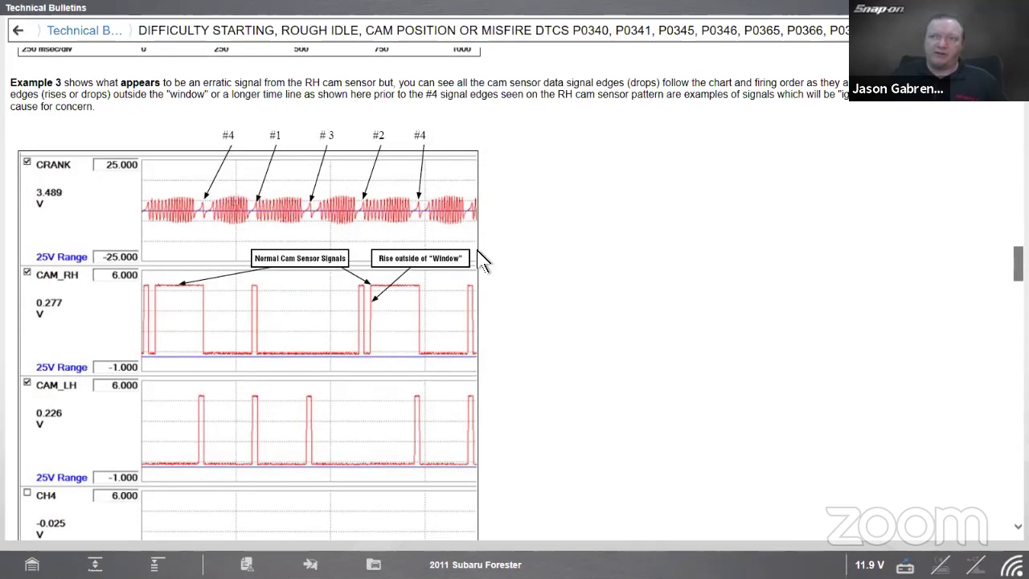
Examine the bulletin's shim installation instructions, the measurement and shim selection procedures and the example clearance calculation
scroll(548, 306, down, 10)
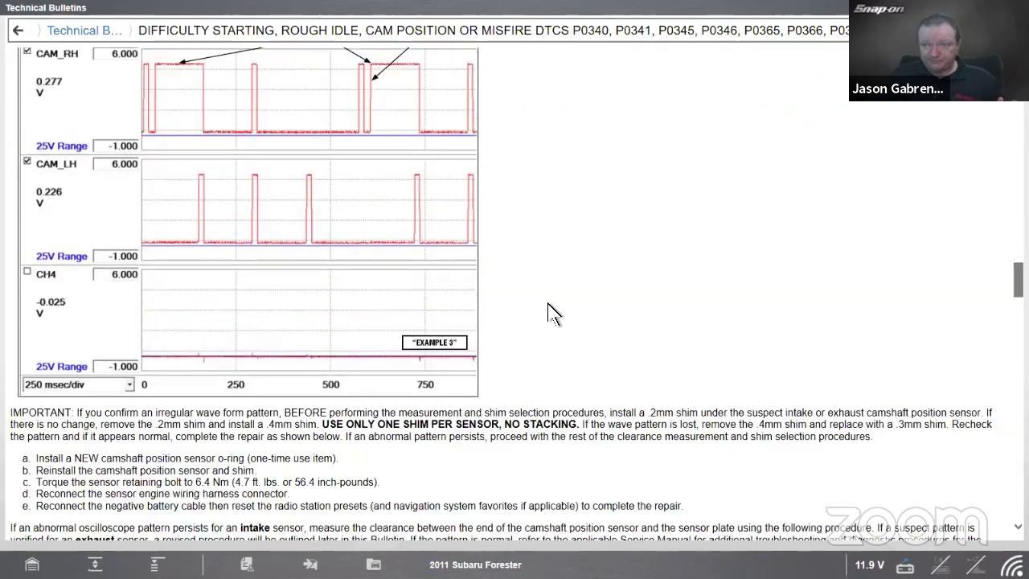
scroll(547, 312, down, 2)
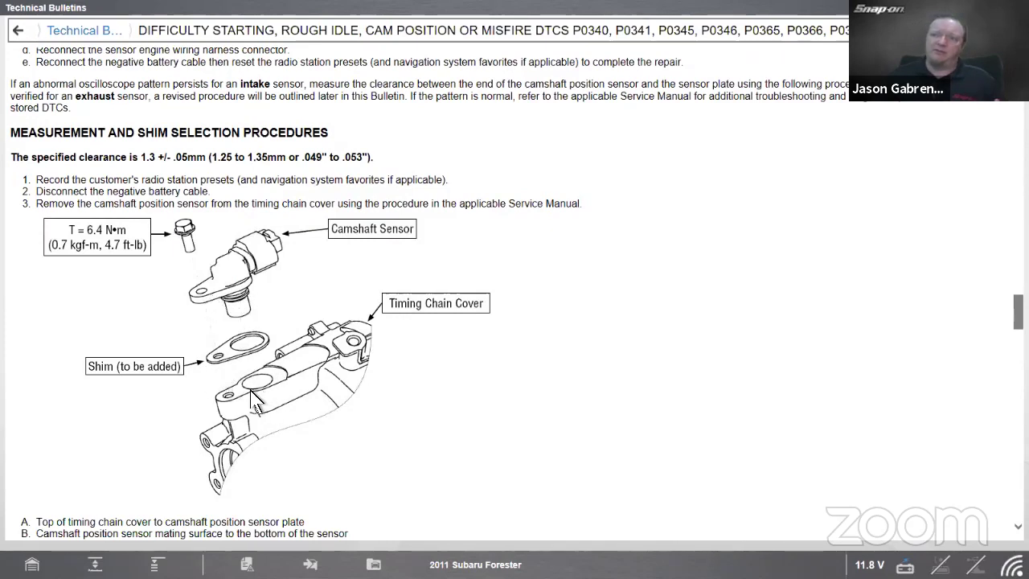
scroll(520, 327, down, 5)
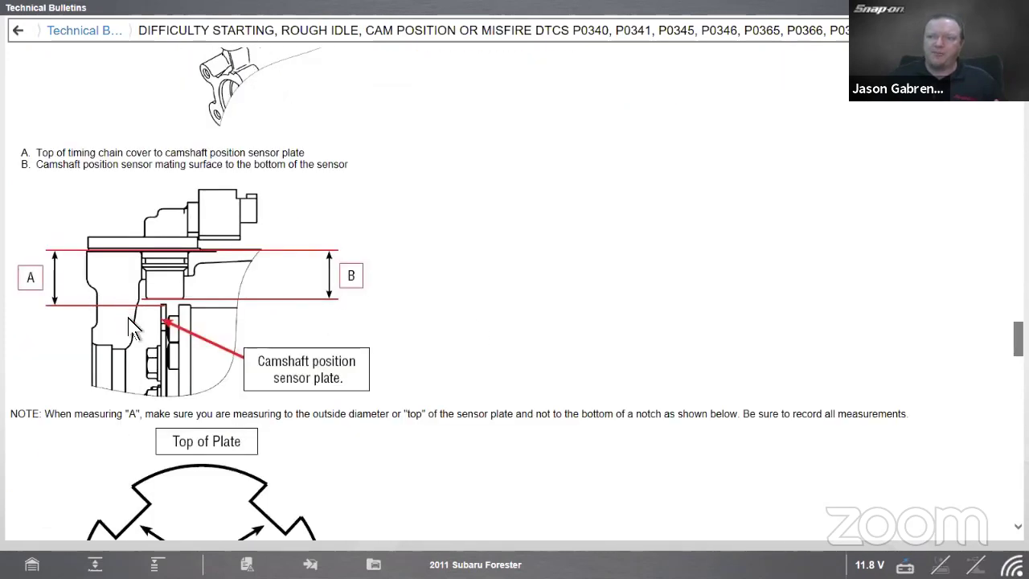
scroll(410, 326, down, 4)
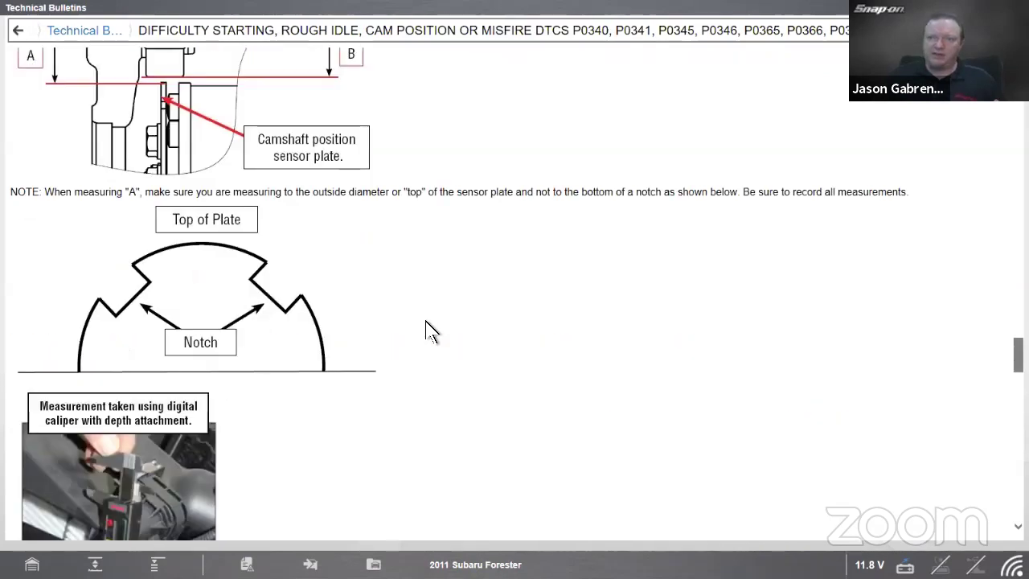
scroll(487, 372, down, 2)
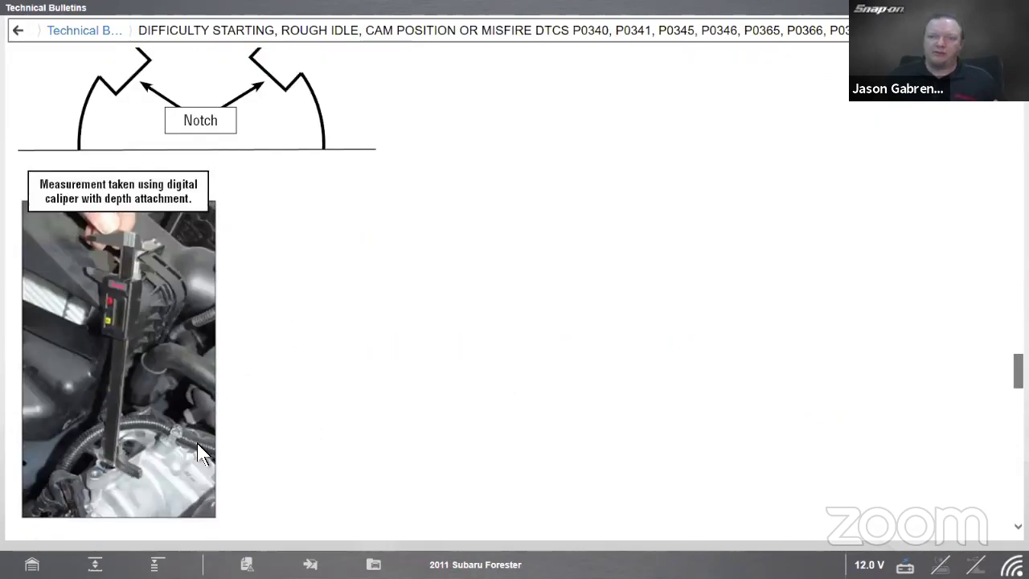
scroll(382, 398, down, 9)
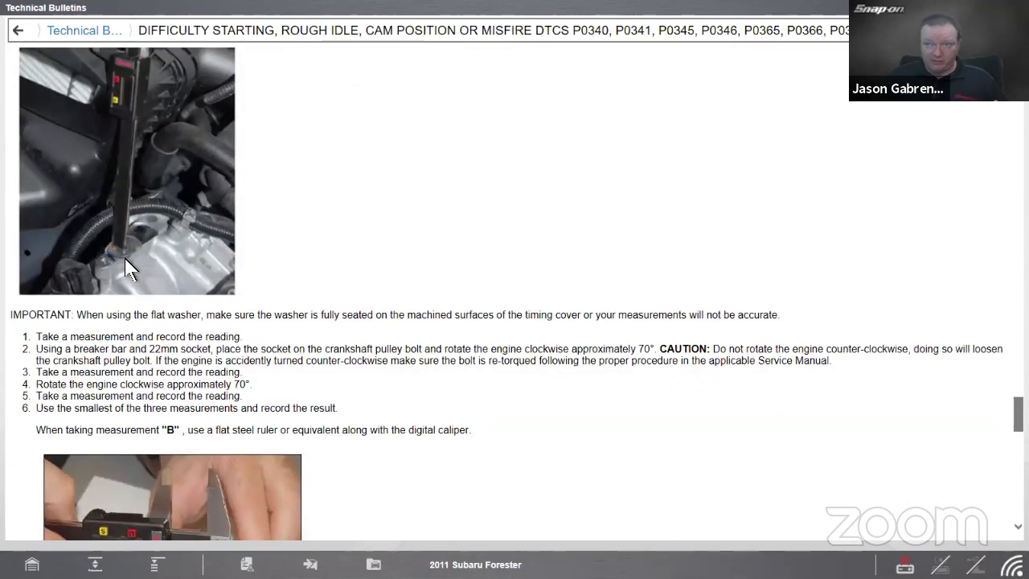
scroll(380, 324, down, 3)
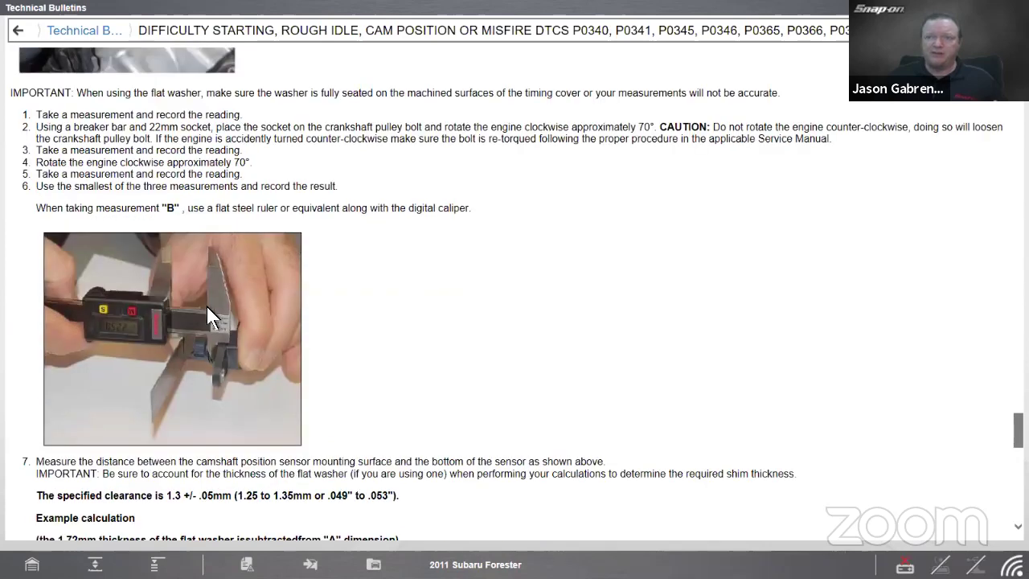
scroll(427, 362, down, 2)
scroll(427, 363, down, 2)
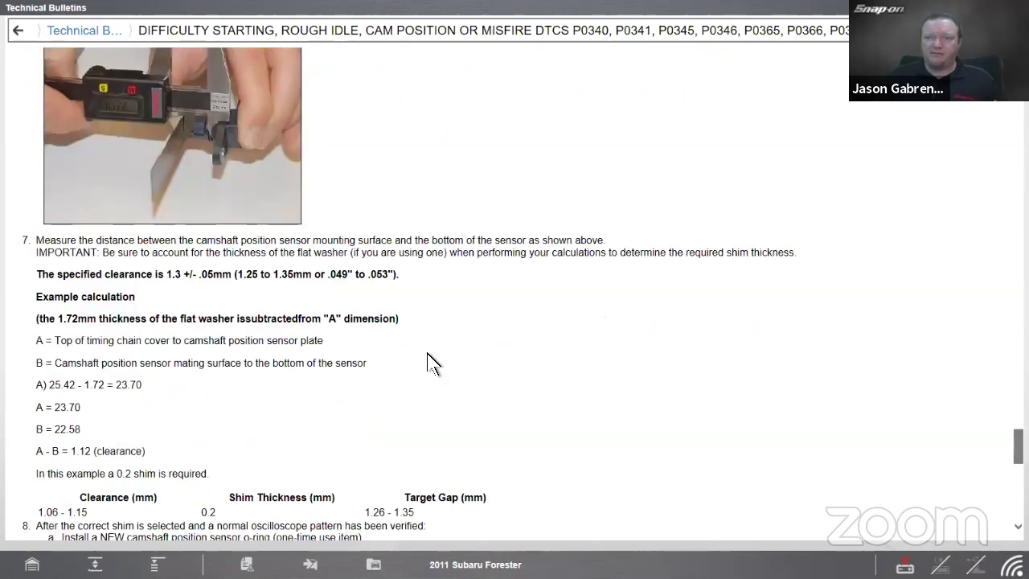
scroll(387, 363, down, 3)
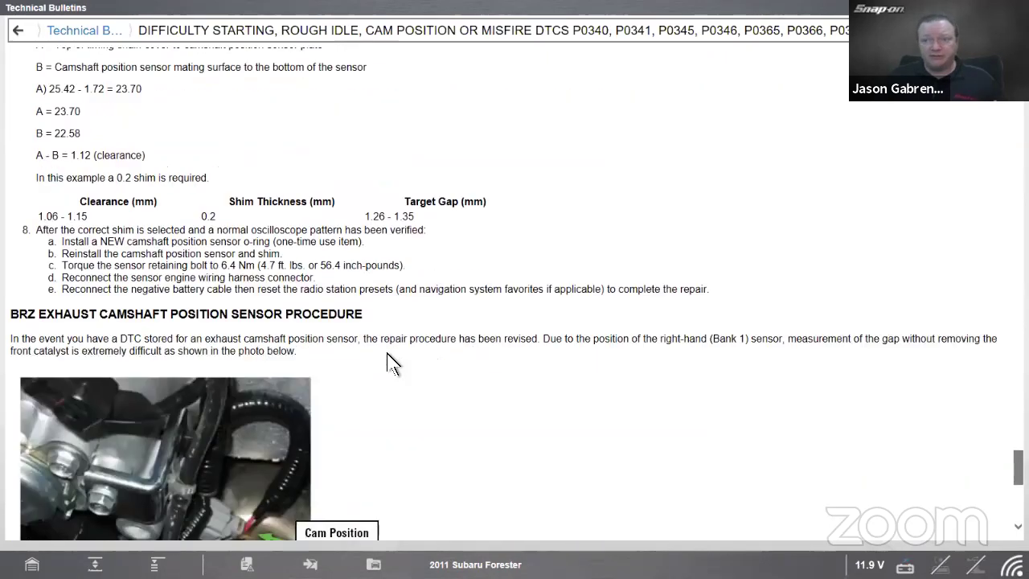
Return to the Example 1 crank and cam sensor waveform in the bulletin
scroll(387, 353, up, 20)
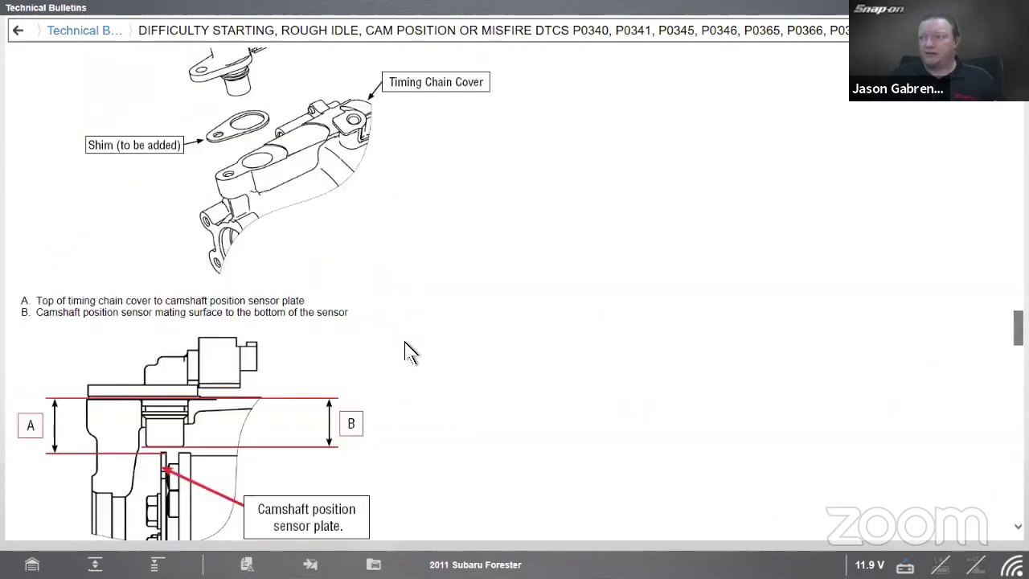
scroll(408, 344, up, 20)
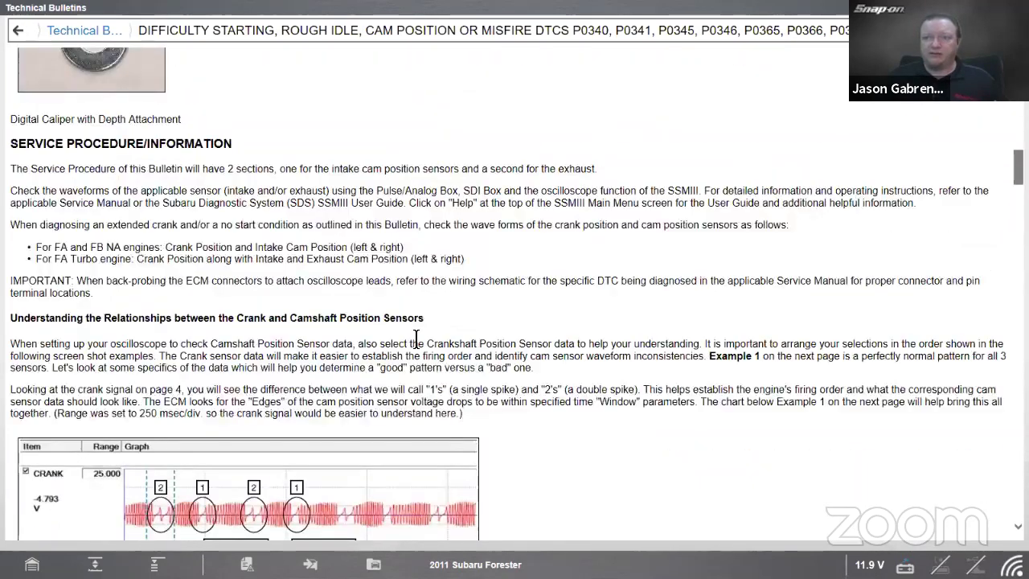
scroll(415, 341, up, 6)
scroll(416, 341, down, 18)
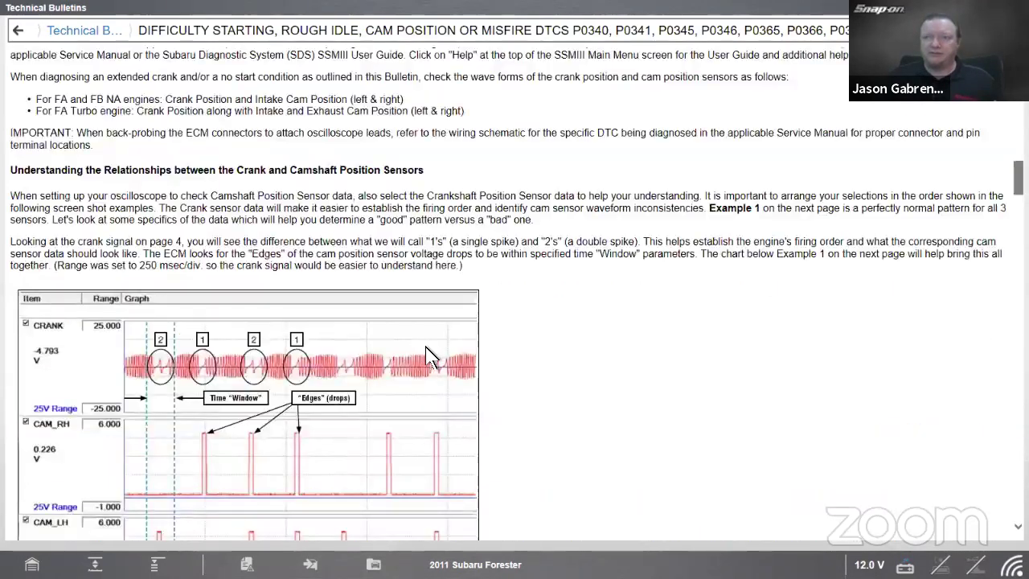
scroll(586, 358, down, 1)
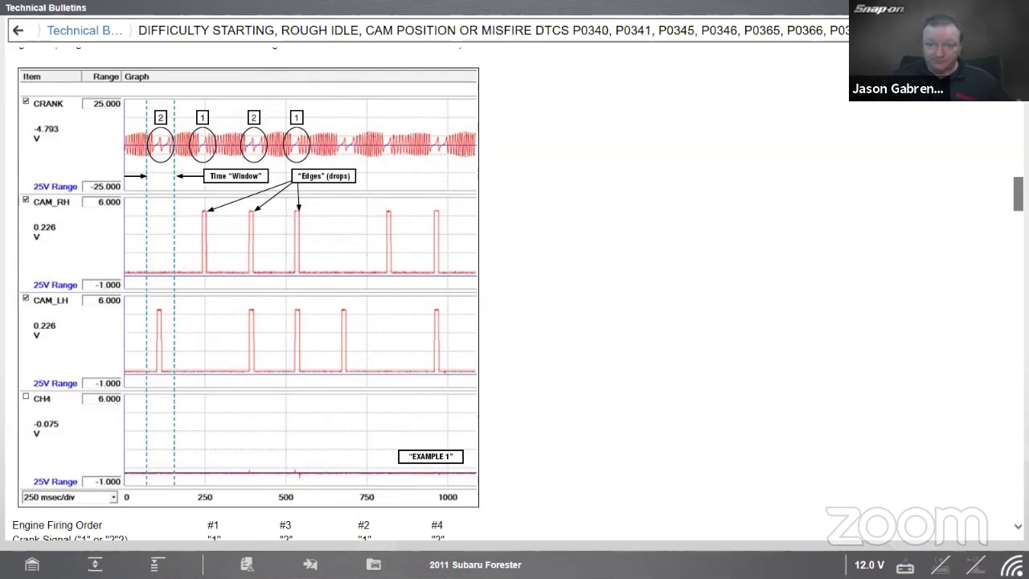
Load the 2011 Subaru Forester X Premium 2.5L in Guided Component Tests and open the engine's CKP Sensor Signature Test
click(32, 565)
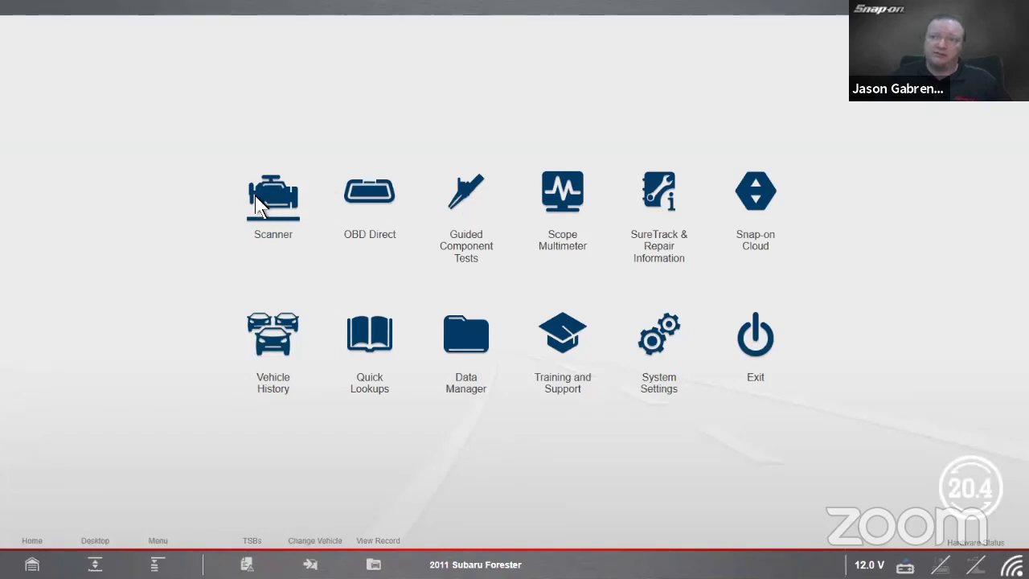
click(464, 196)
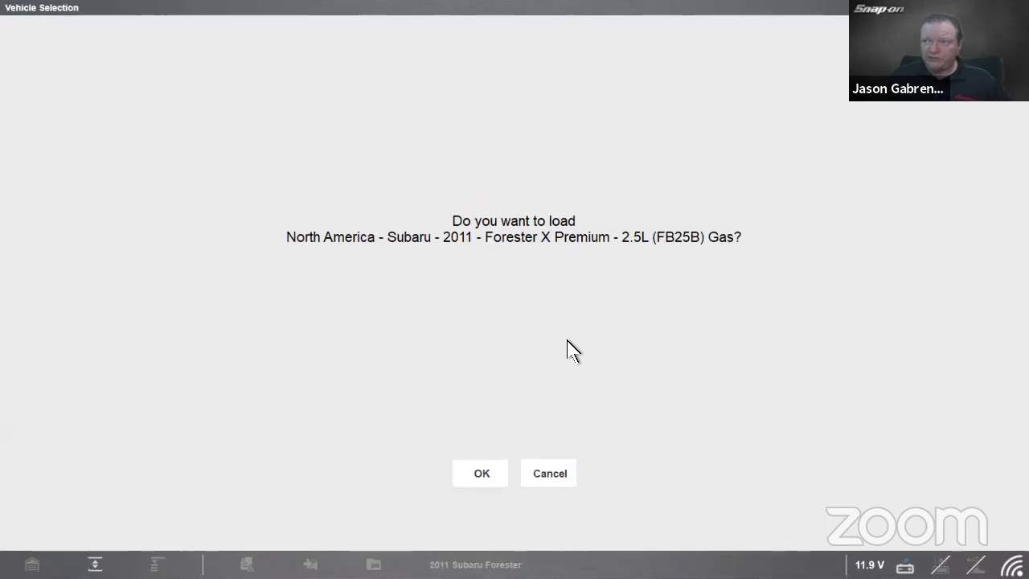
click(477, 477)
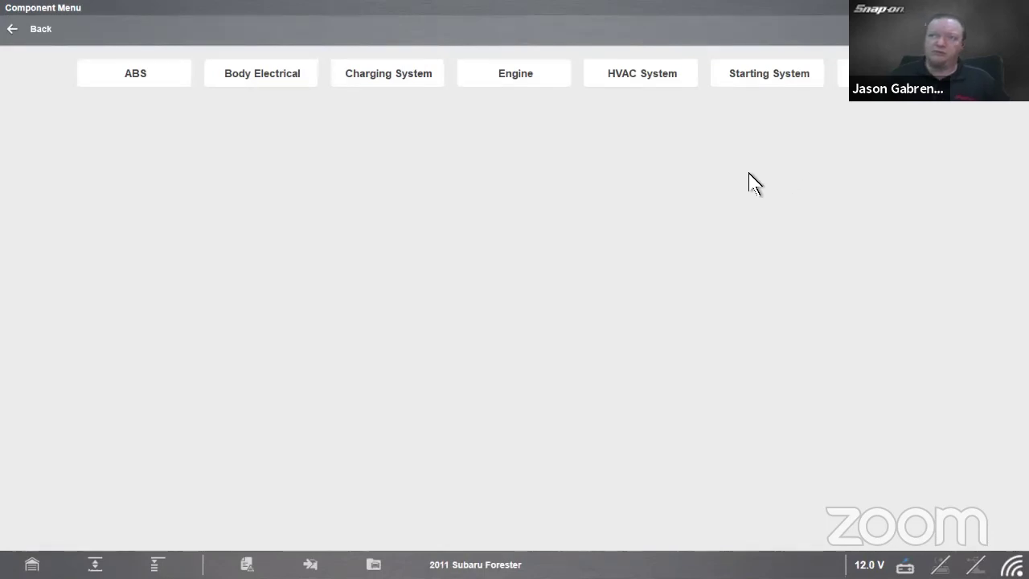
click(519, 78)
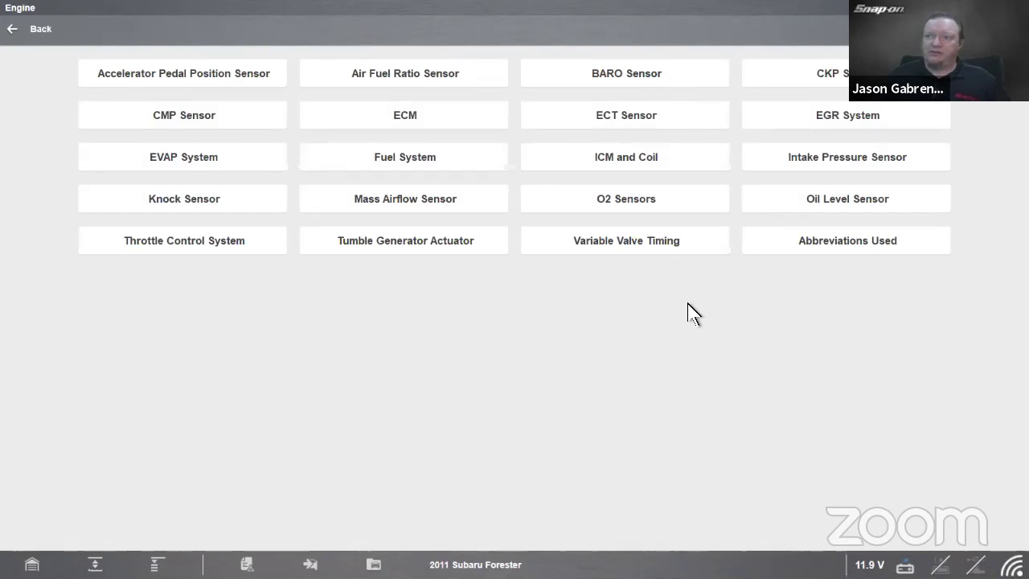
click(844, 74)
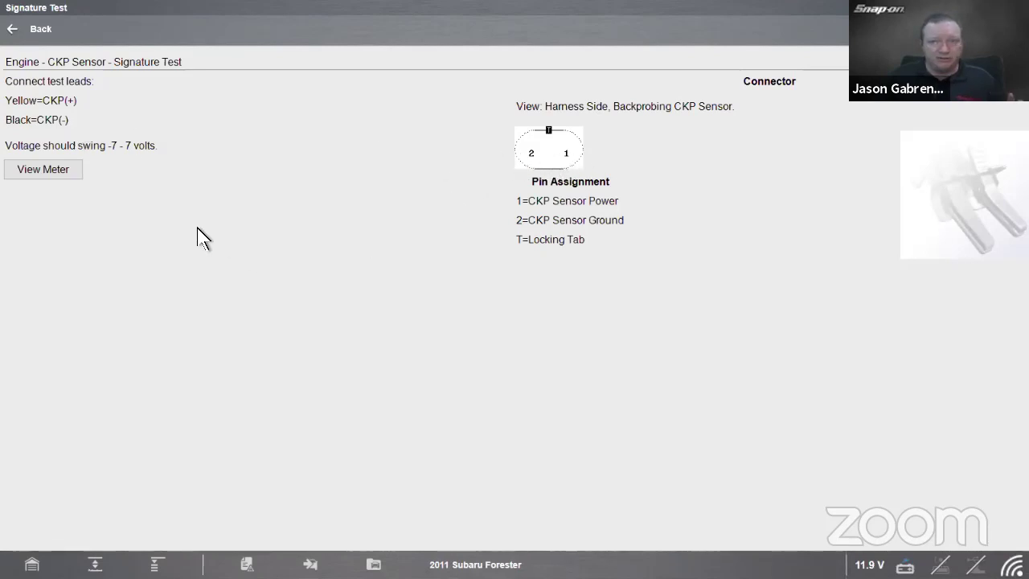
Display the CKP sensor signal on the meter and change the scope layout to a single full-height graph
click(52, 170)
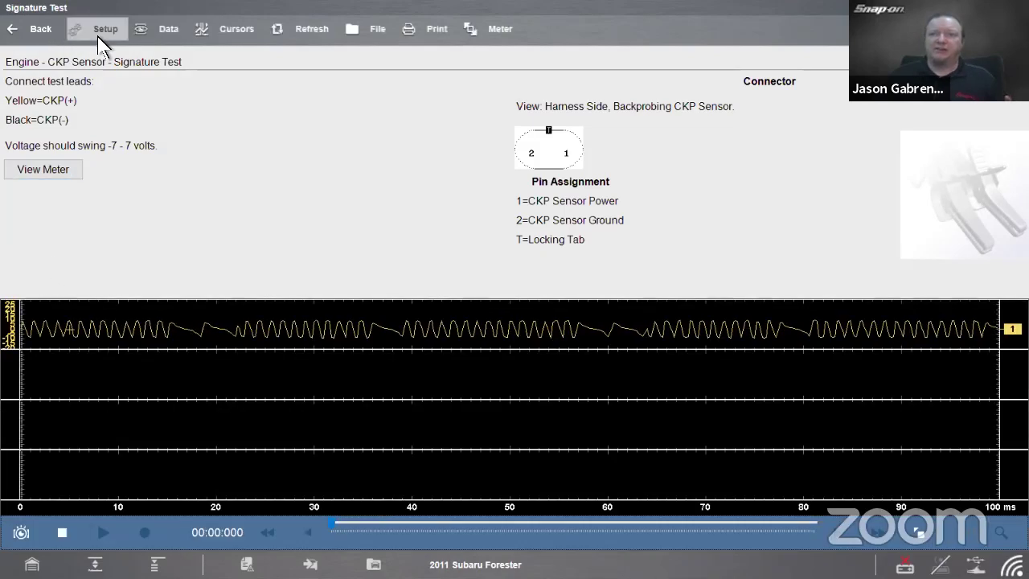
click(97, 33)
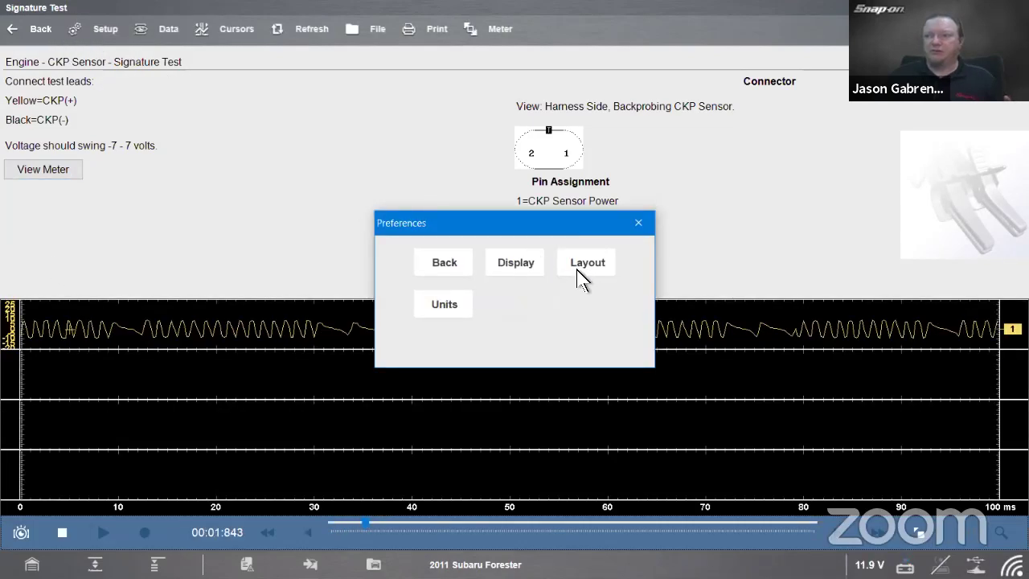
click(410, 232)
click(537, 392)
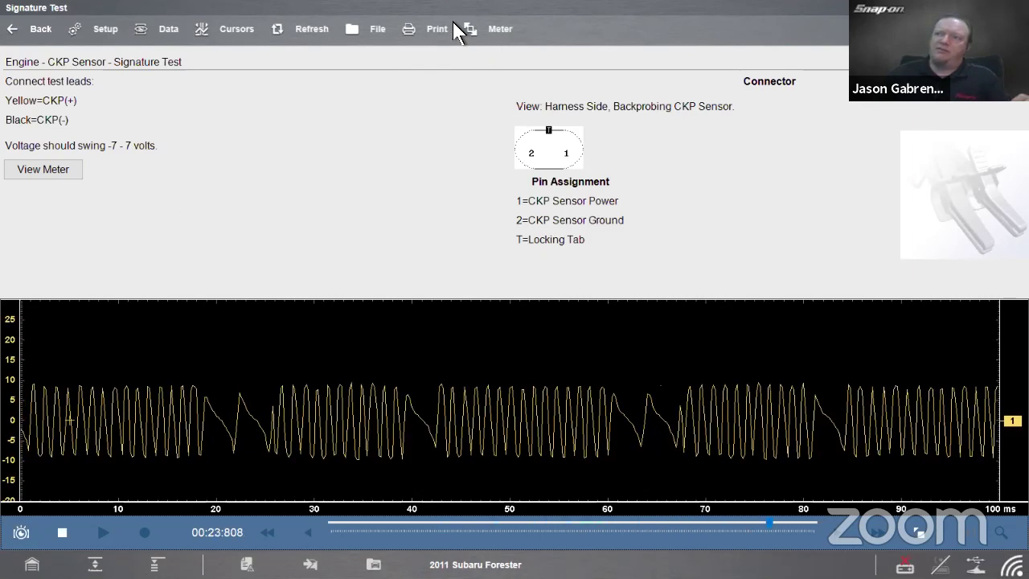
Expand the scope to fill the screen in place of the test instructions and show the trace detail view
click(483, 28)
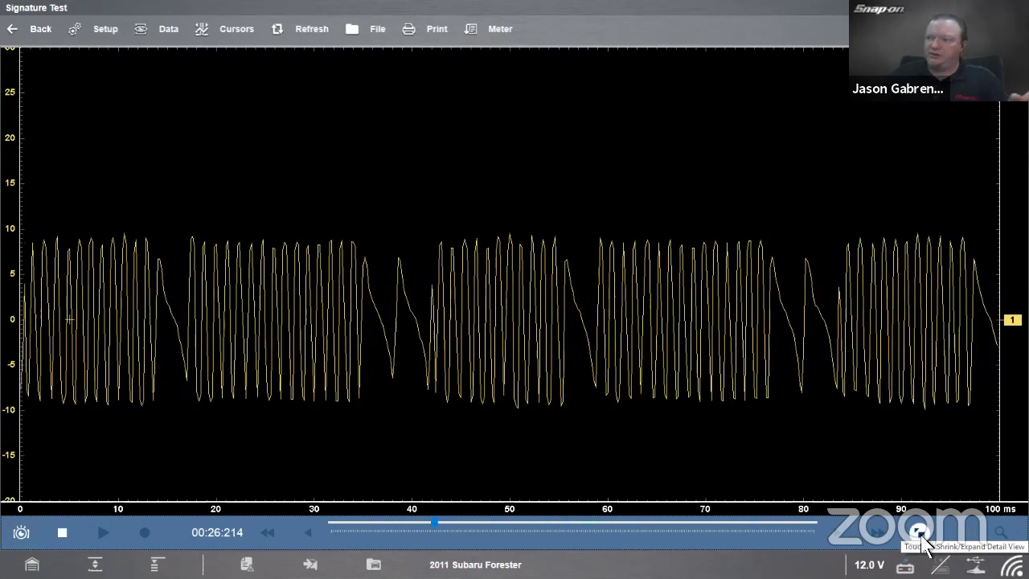
click(919, 533)
click(918, 533)
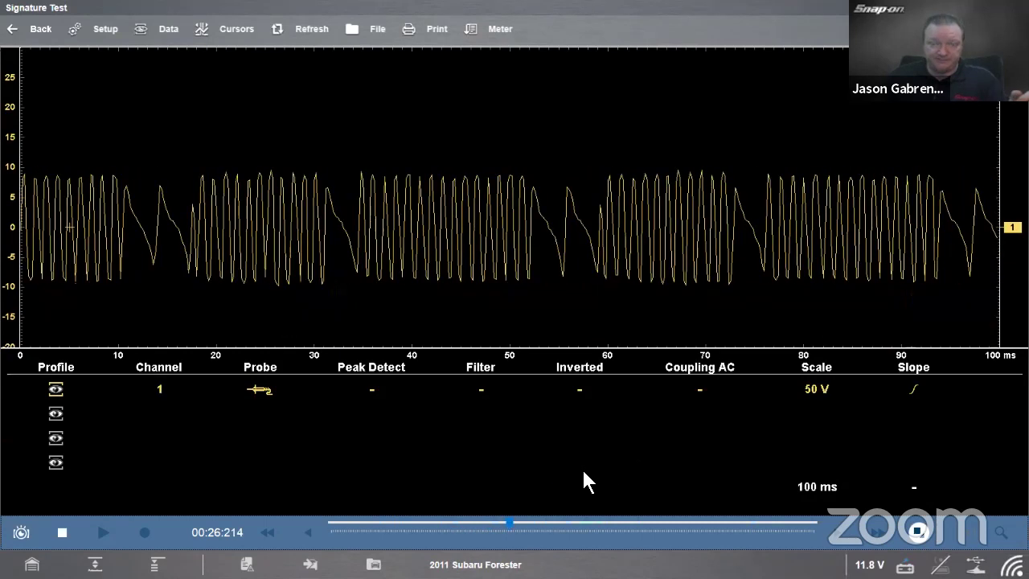
Turn on trace 2 on the scope and set its scale to 10 V
click(57, 412)
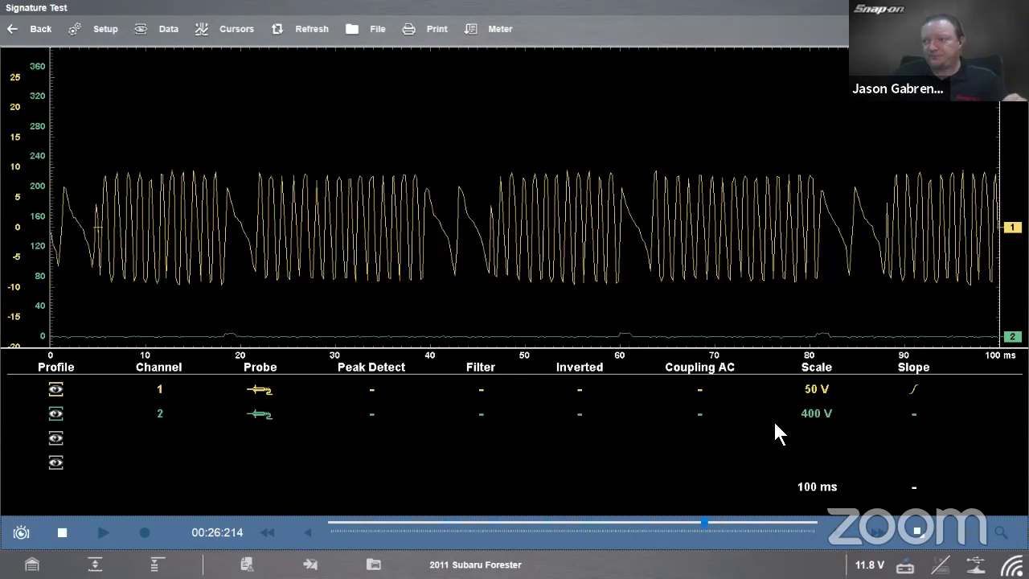
click(819, 412)
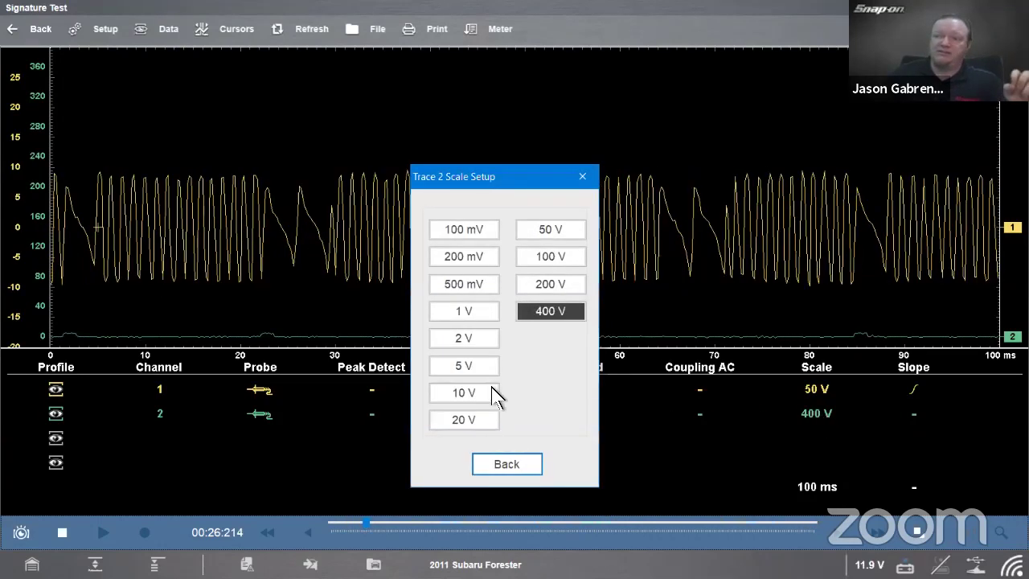
click(456, 392)
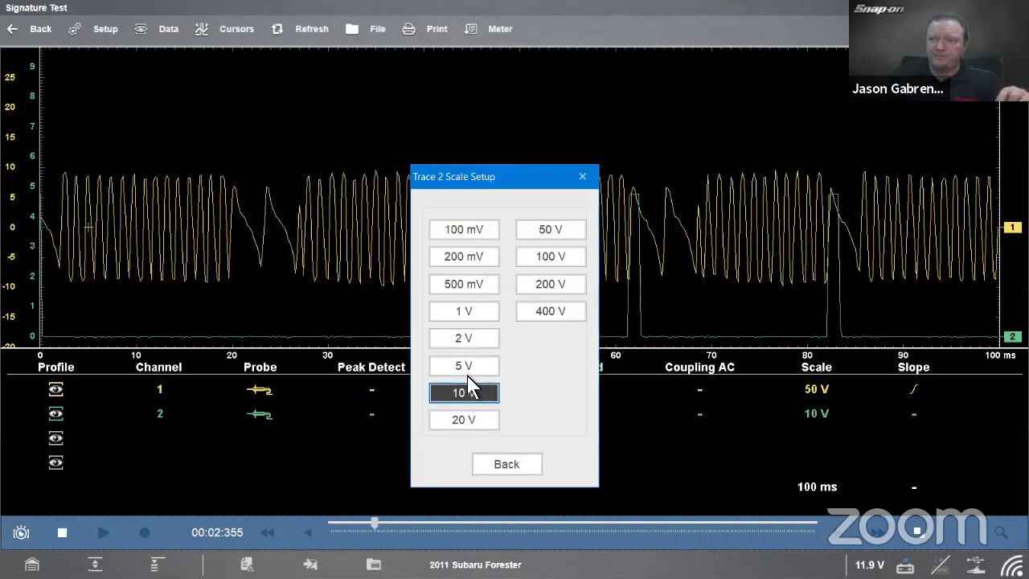
click(466, 371)
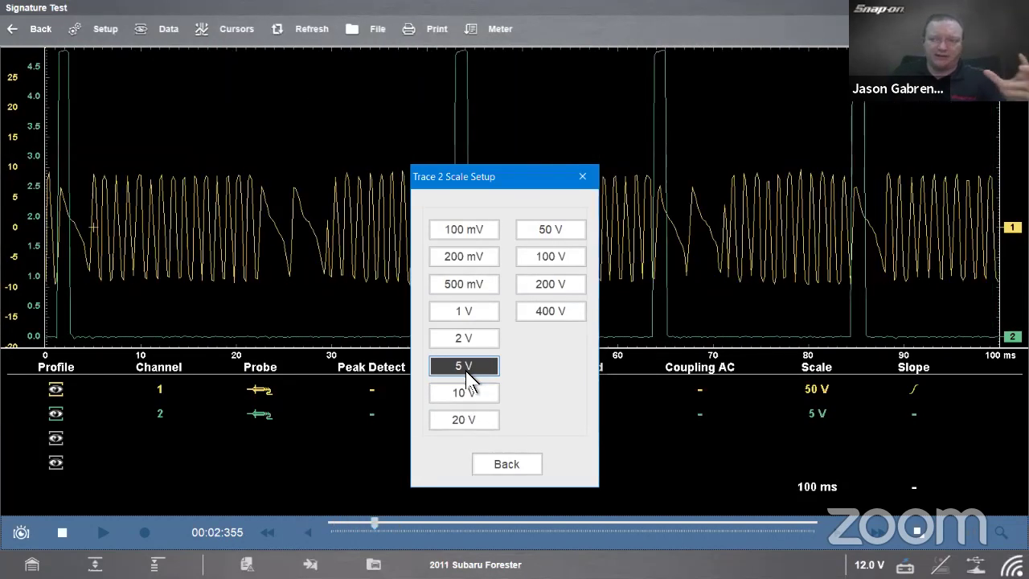
click(474, 396)
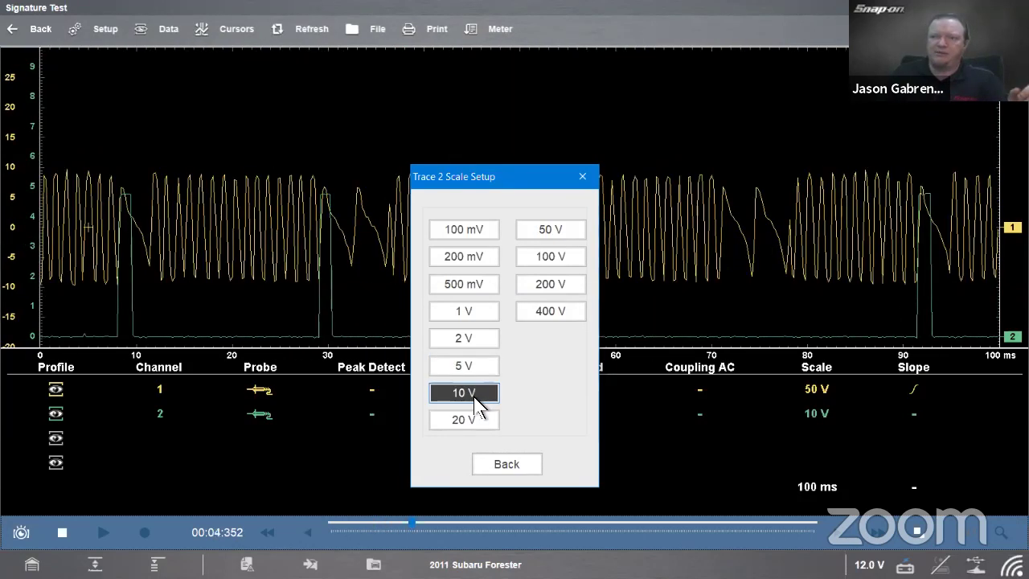
click(508, 467)
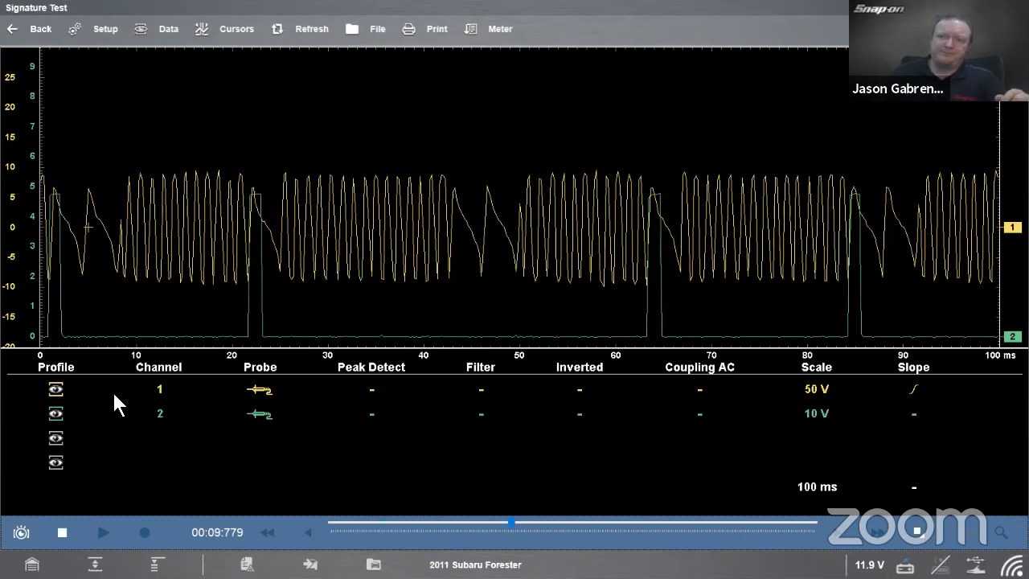
Turn on trace 3 on the scope and set its scale to 10 V
click(54, 442)
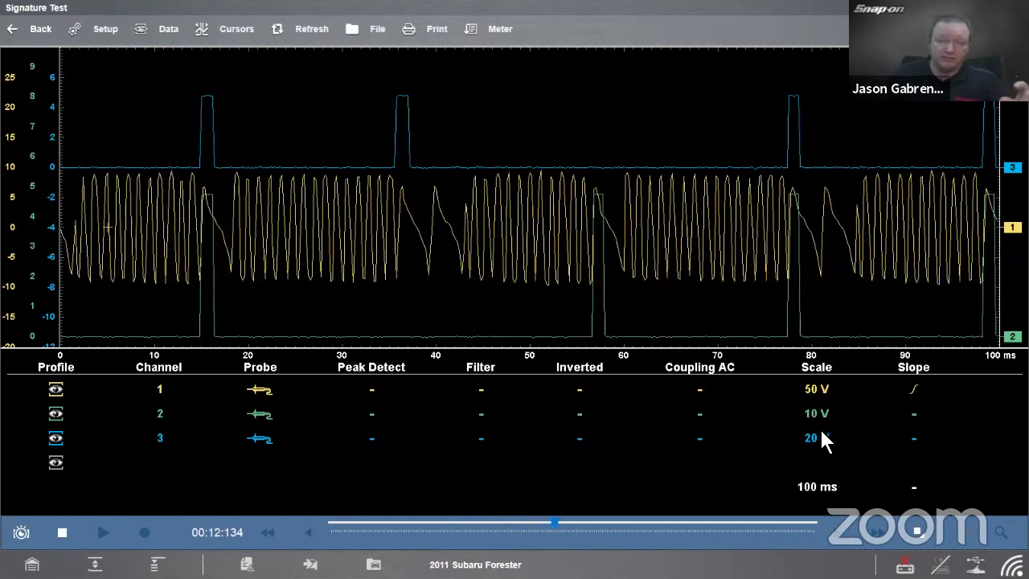
click(825, 439)
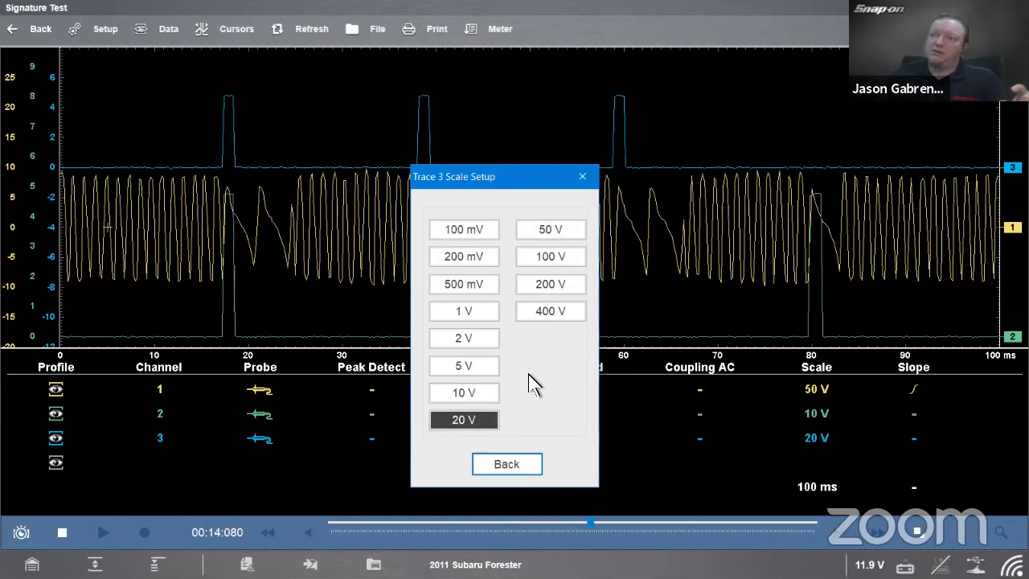
click(468, 391)
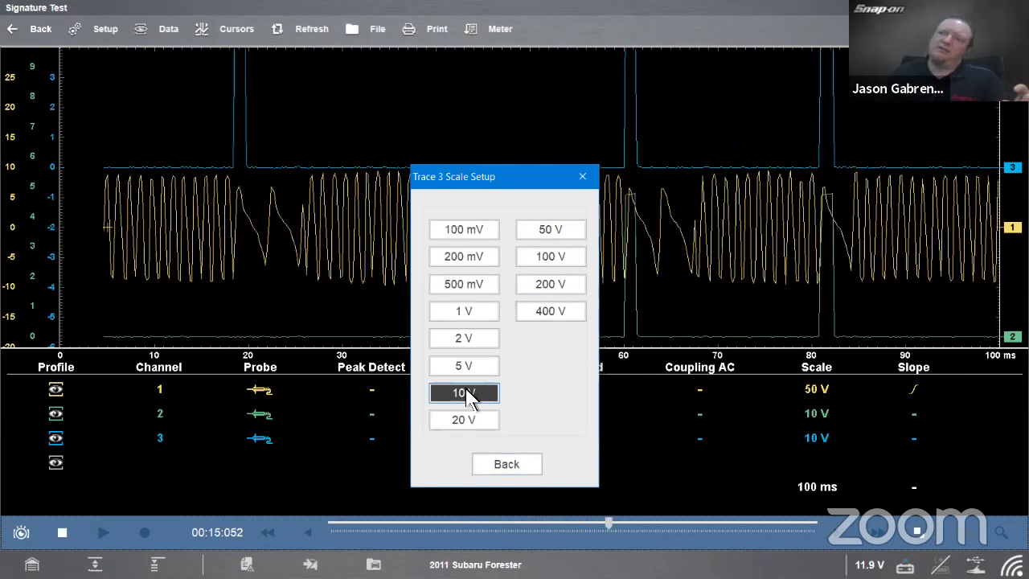
click(511, 467)
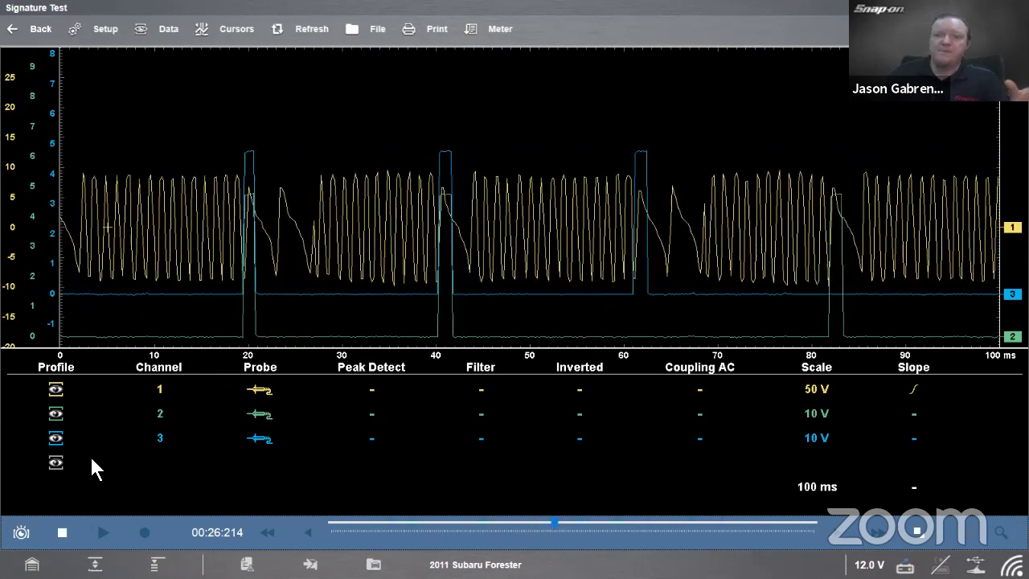
Turn on trace 4 and trigger the scope on its falling slope
click(58, 464)
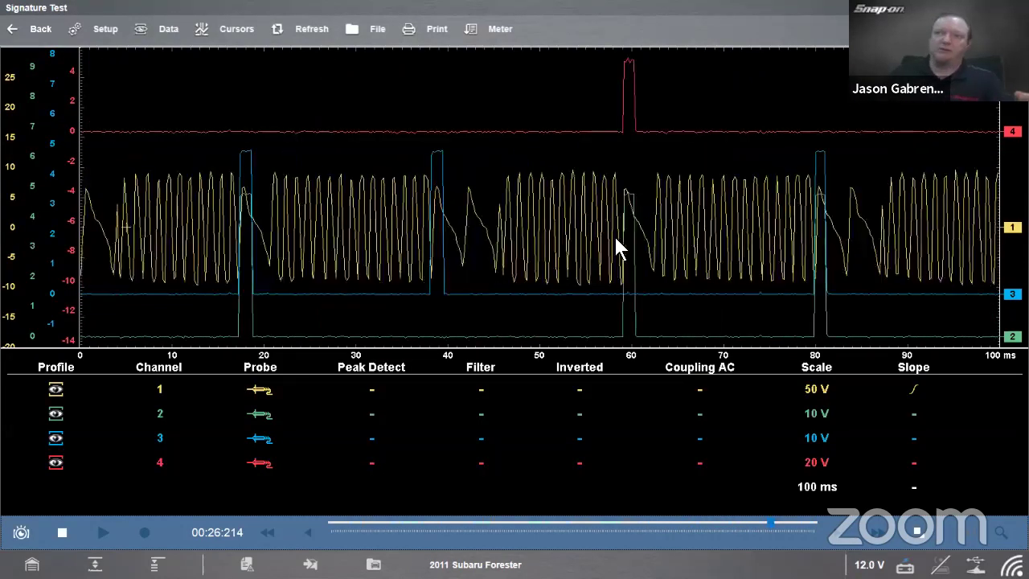
click(913, 462)
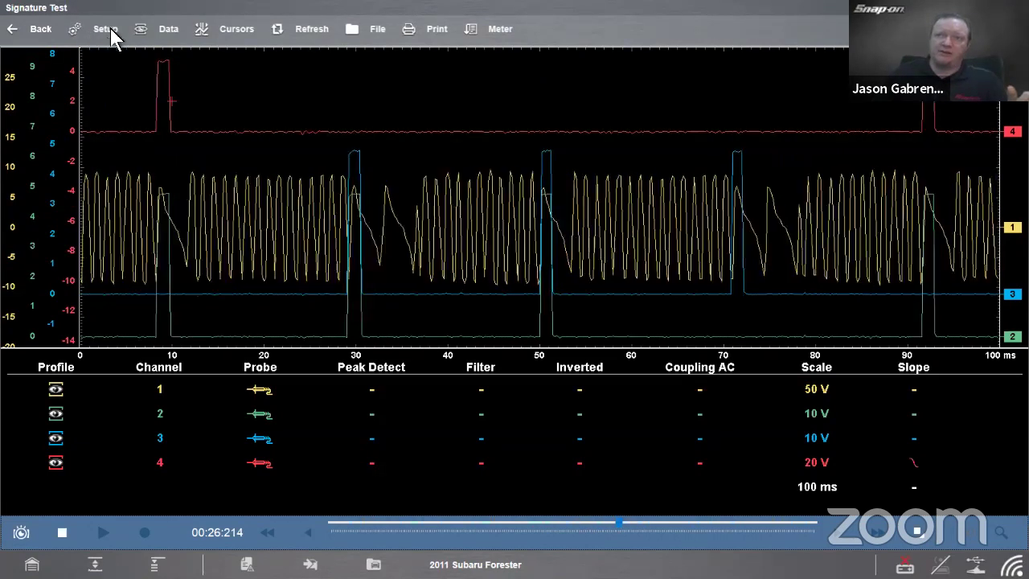
Change the scope layout to 4 trace windows and hide the trace detail table so the graphs use the full height
click(93, 29)
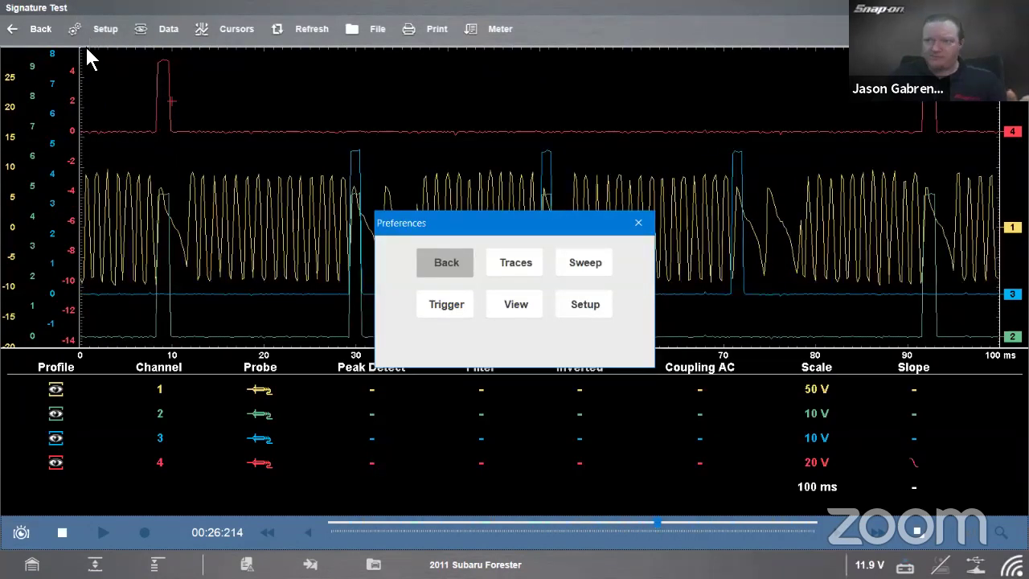
click(504, 305)
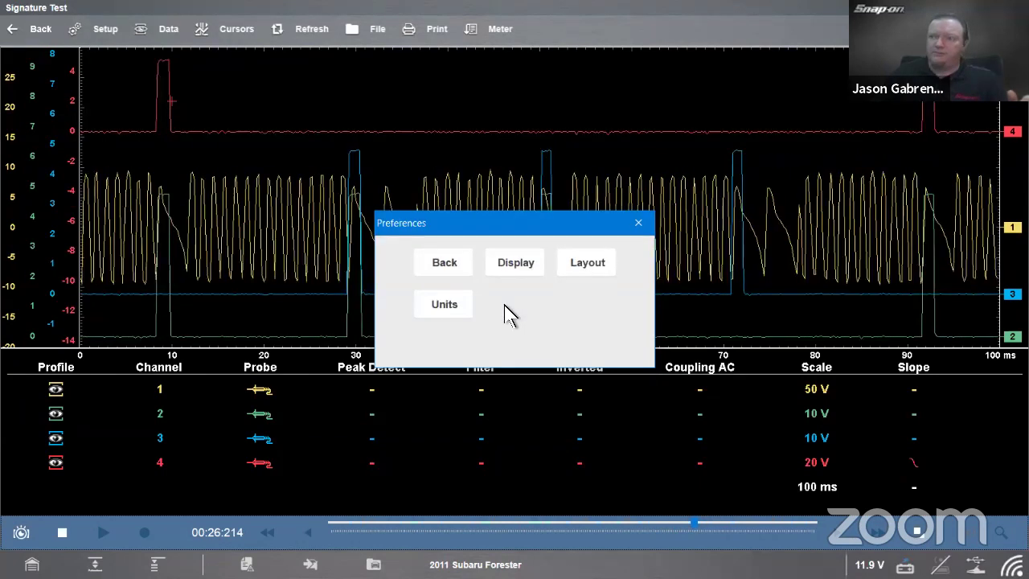
click(584, 266)
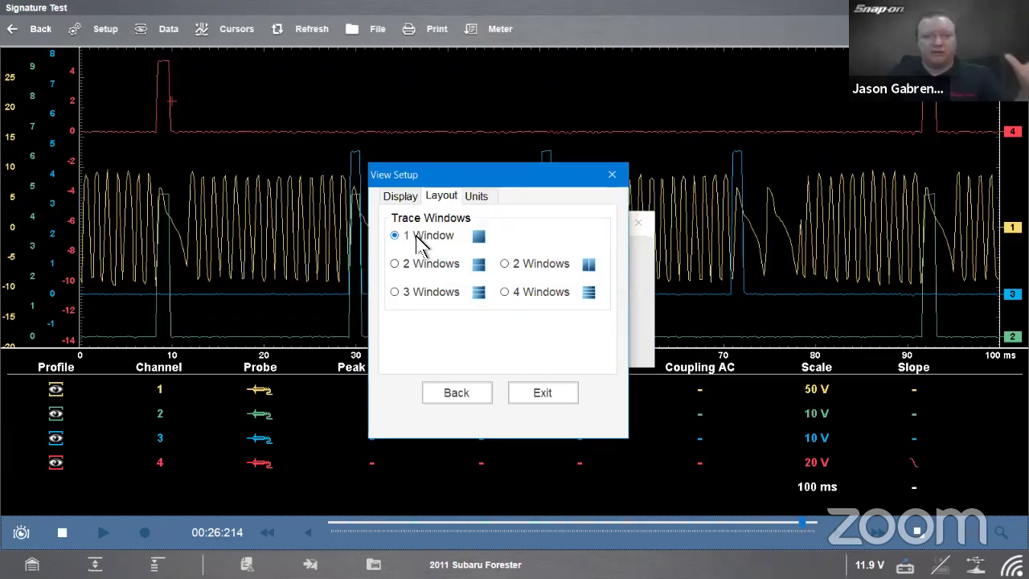
click(416, 268)
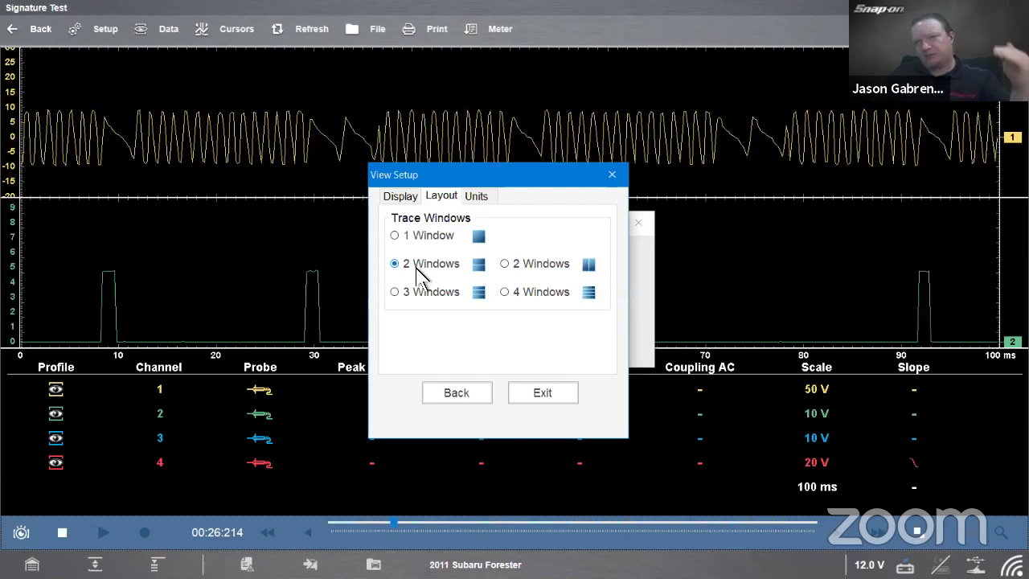
click(526, 271)
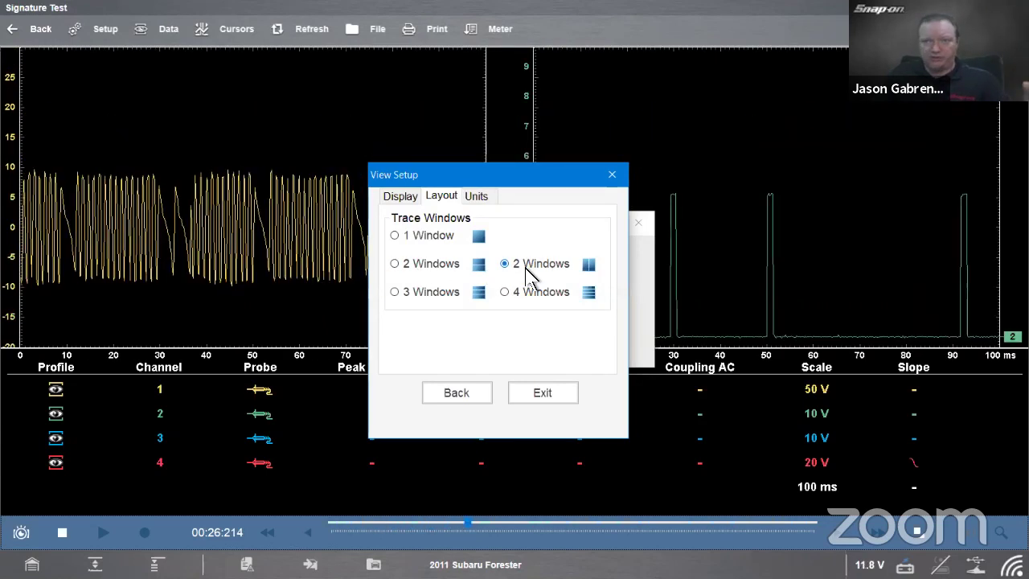
click(435, 292)
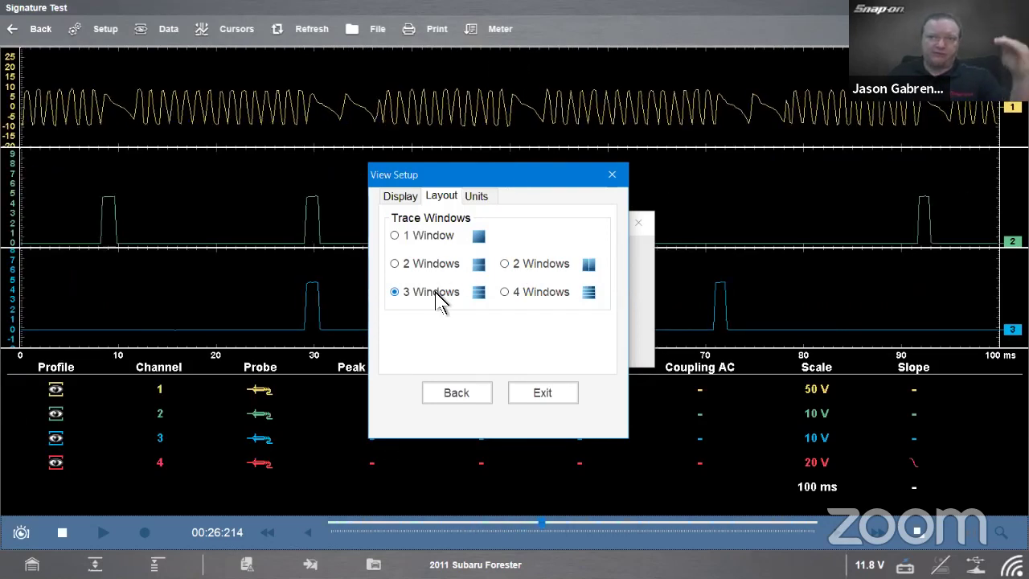
click(540, 293)
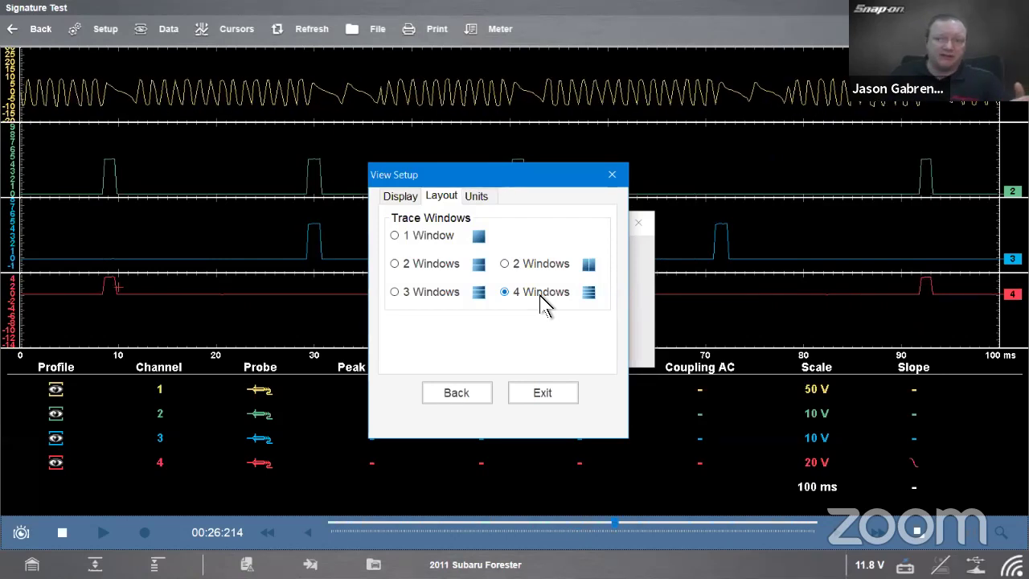
click(548, 392)
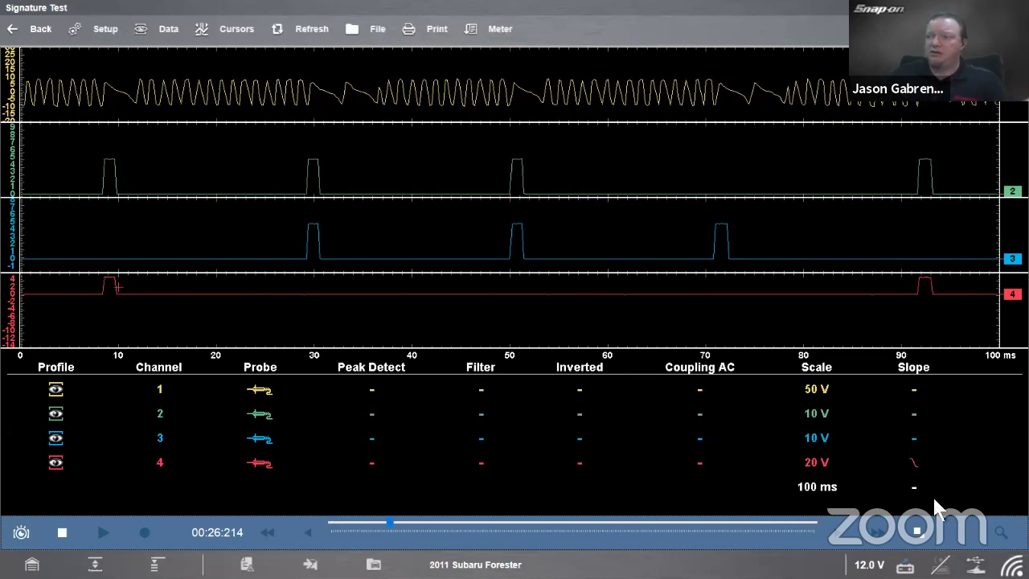
click(918, 532)
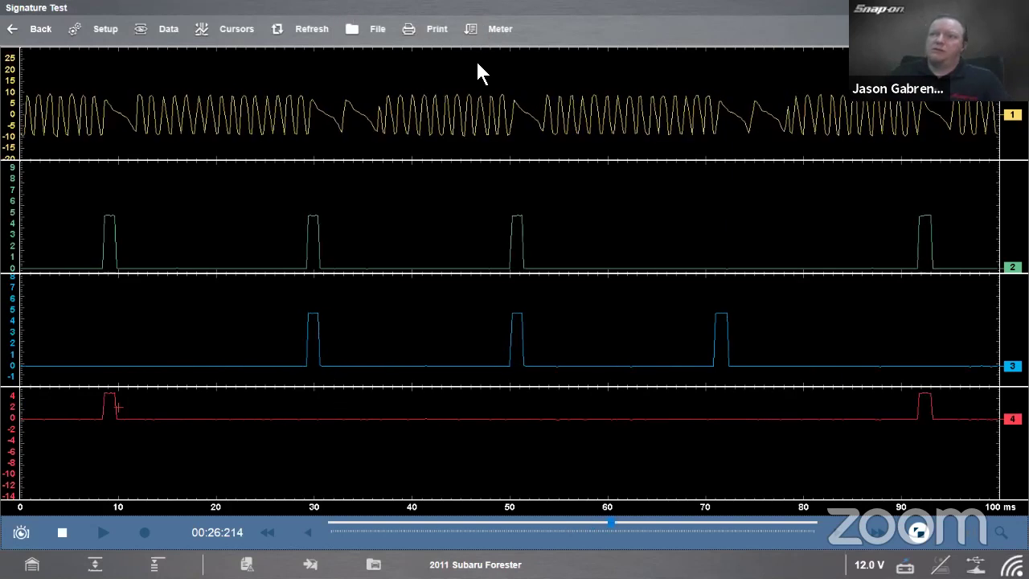
Bring up the Scope Viewer window over the Example 1 bulletin waveform and snap it to the right half of the desktop
click(488, 26)
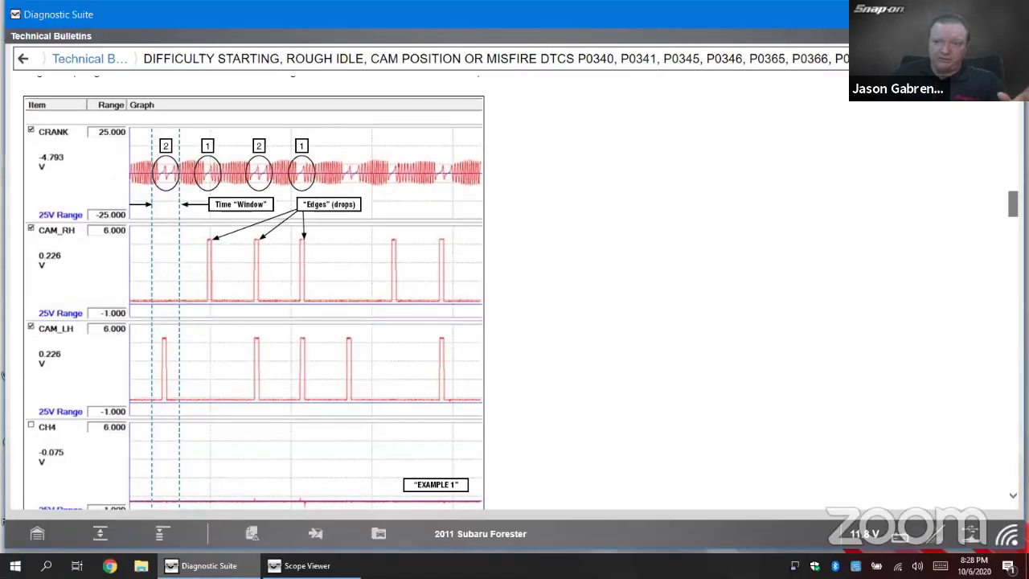
mouse_move(204, 566)
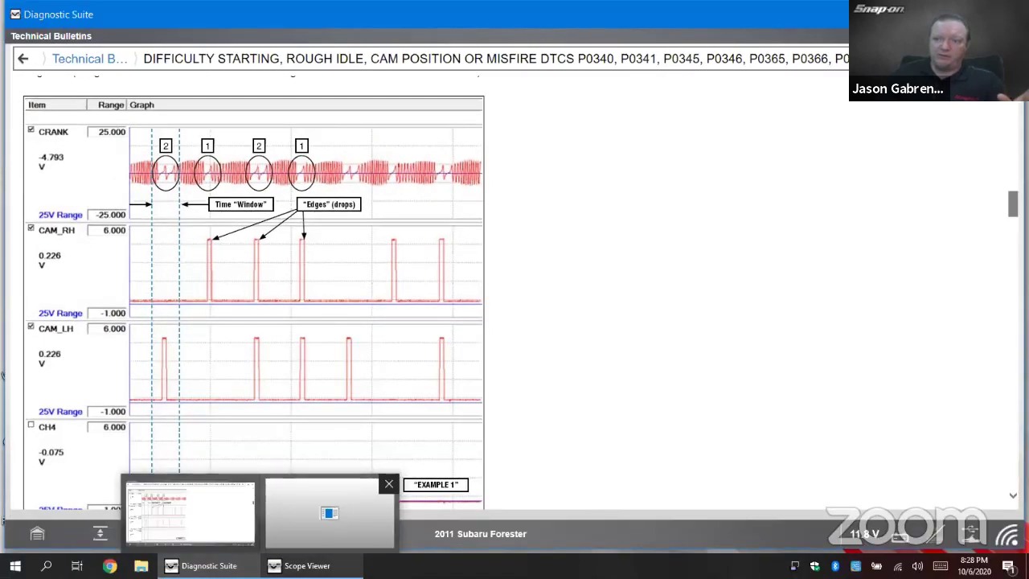
click(330, 513)
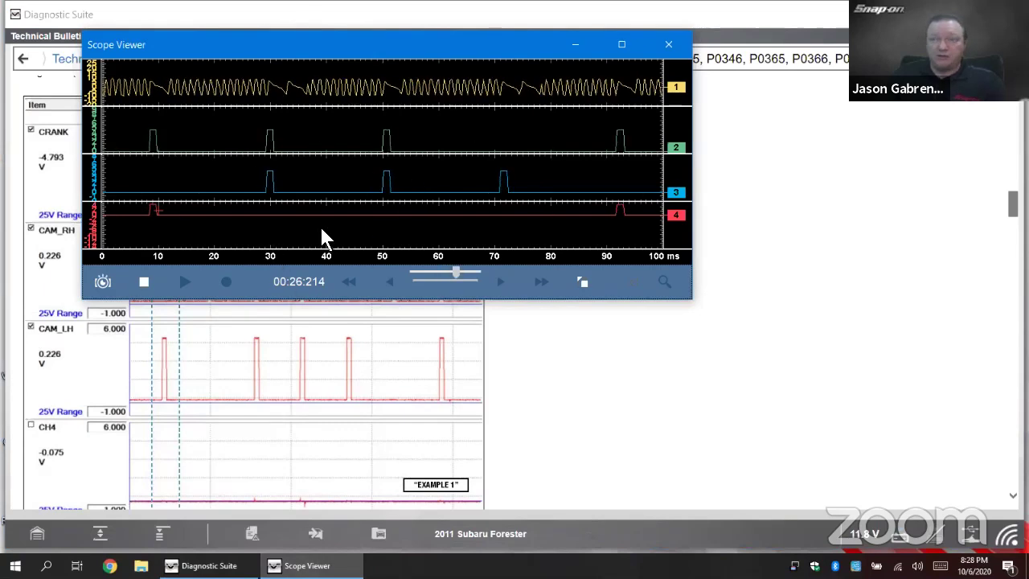
drag(277, 49, 537, 178)
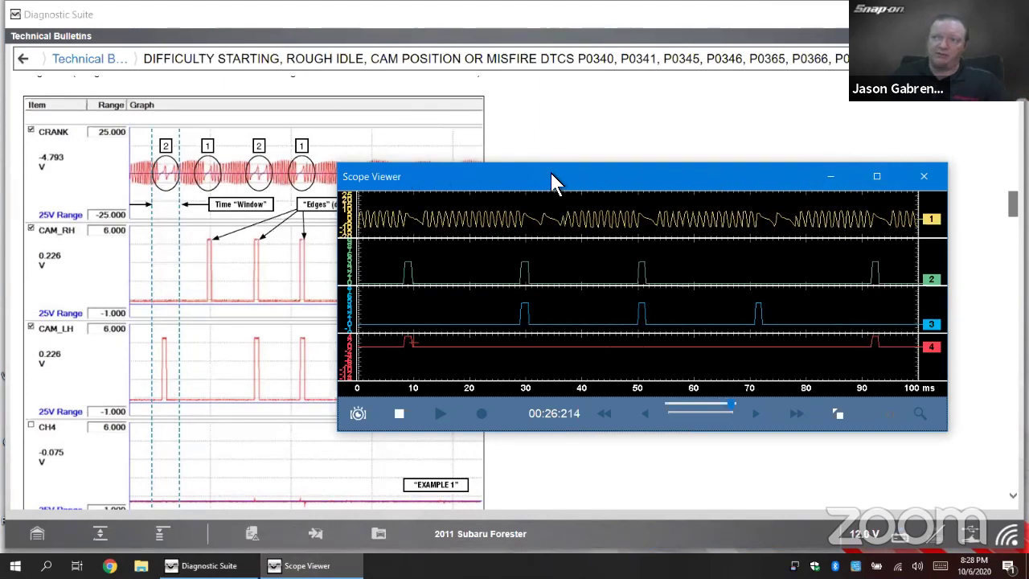
drag(553, 182, 1028, 211)
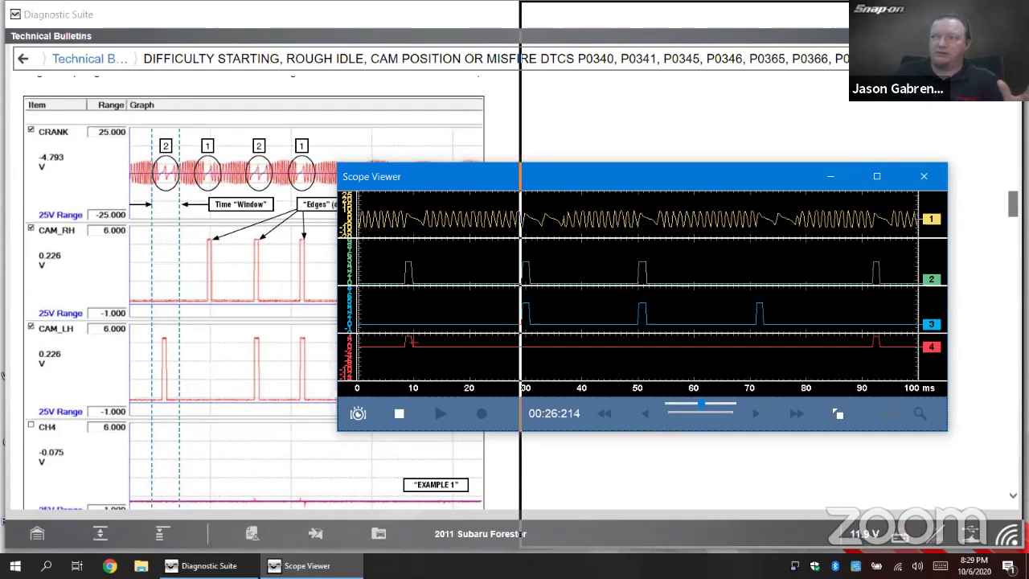
key(super+Right)
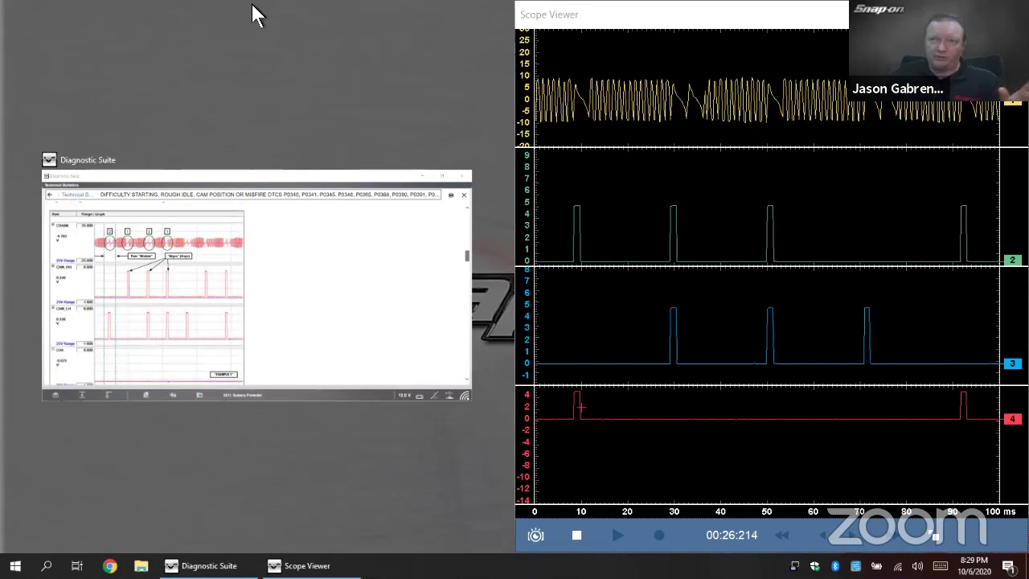
Fill the other half of the desktop with the Diagnostic Suite bulletin, showing the crank and camshaft sensor relationships section with Example 1
mouse_move(384, 6)
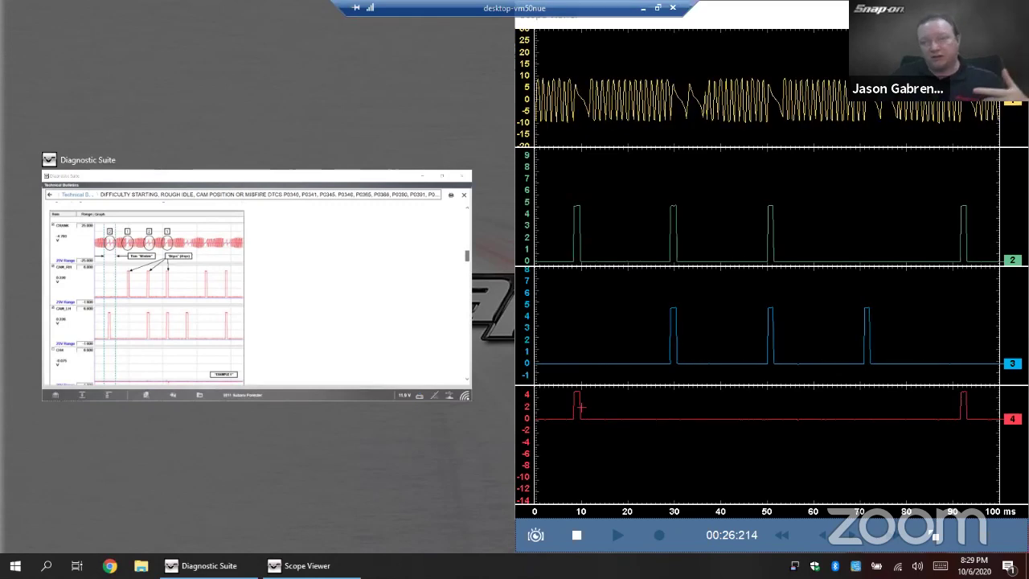
click(298, 316)
scroll(299, 316, down, 5)
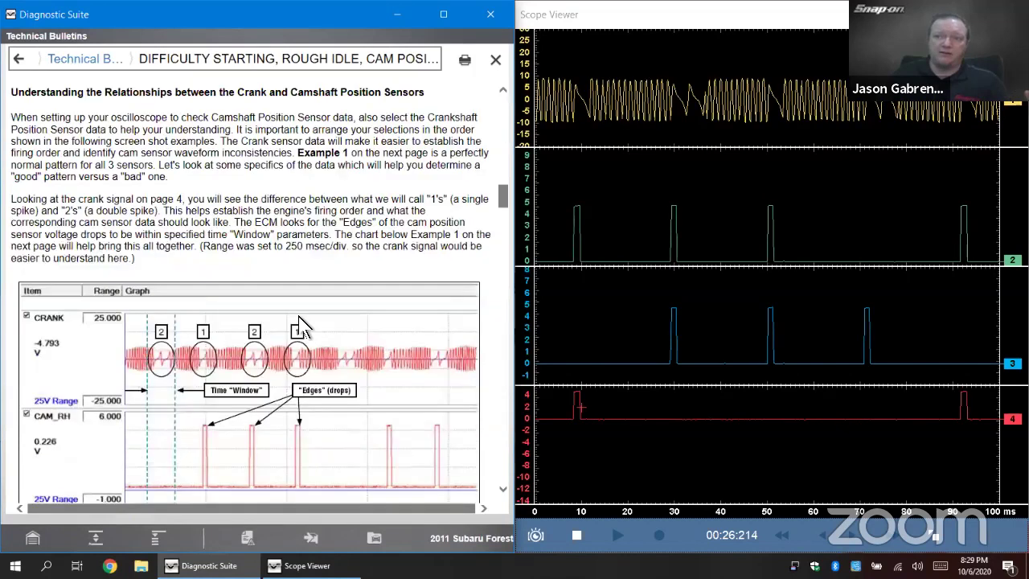